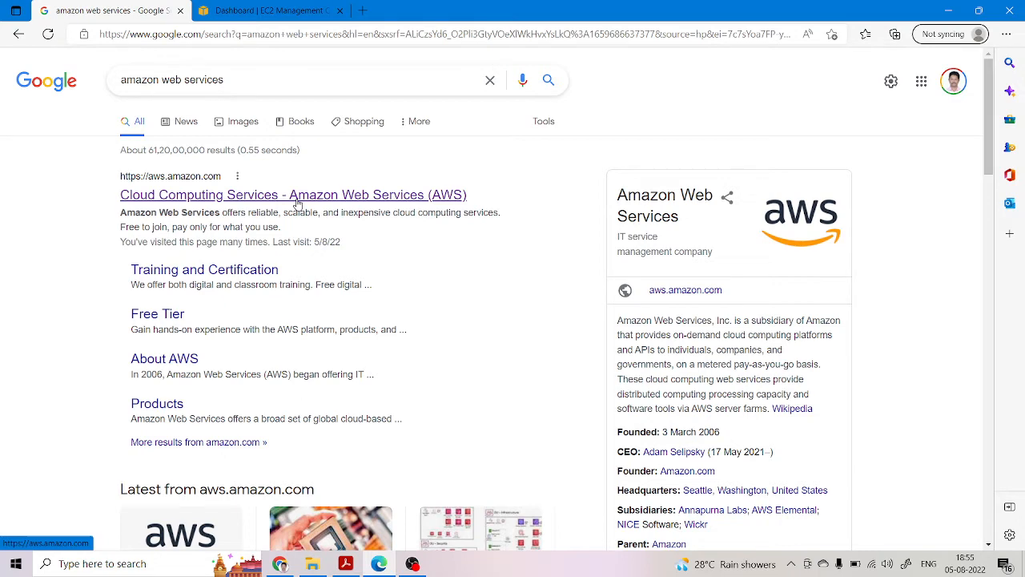
- Switch to the EC2 console and view the account options and the list of available regions
left_click(273, 12)
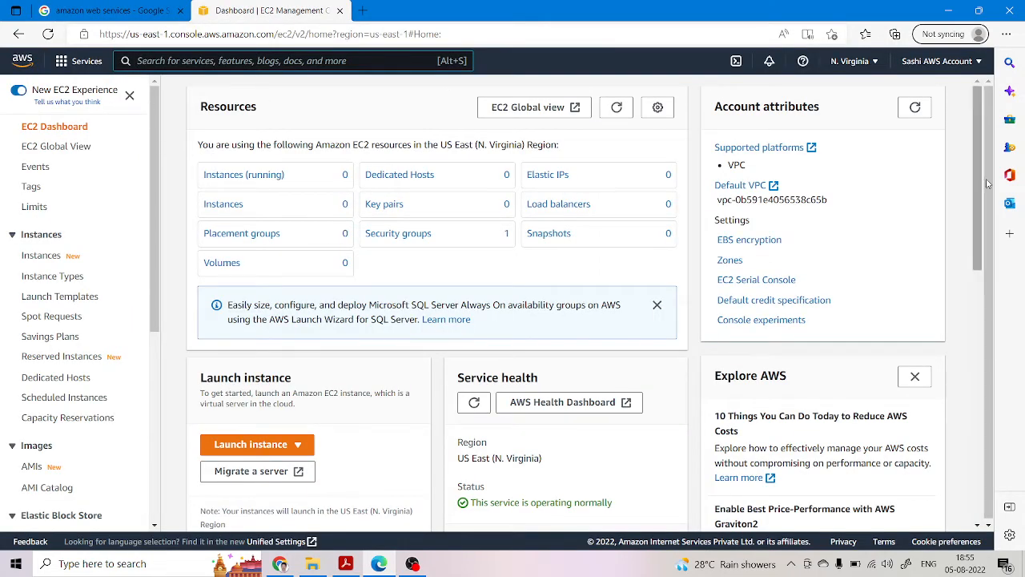
left_click(932, 63)
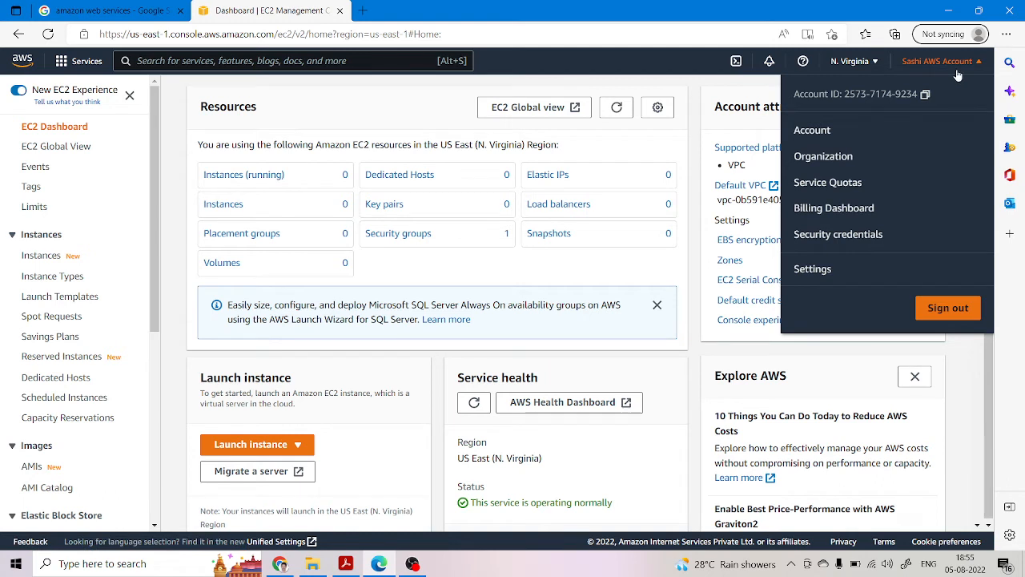
left_click(870, 64)
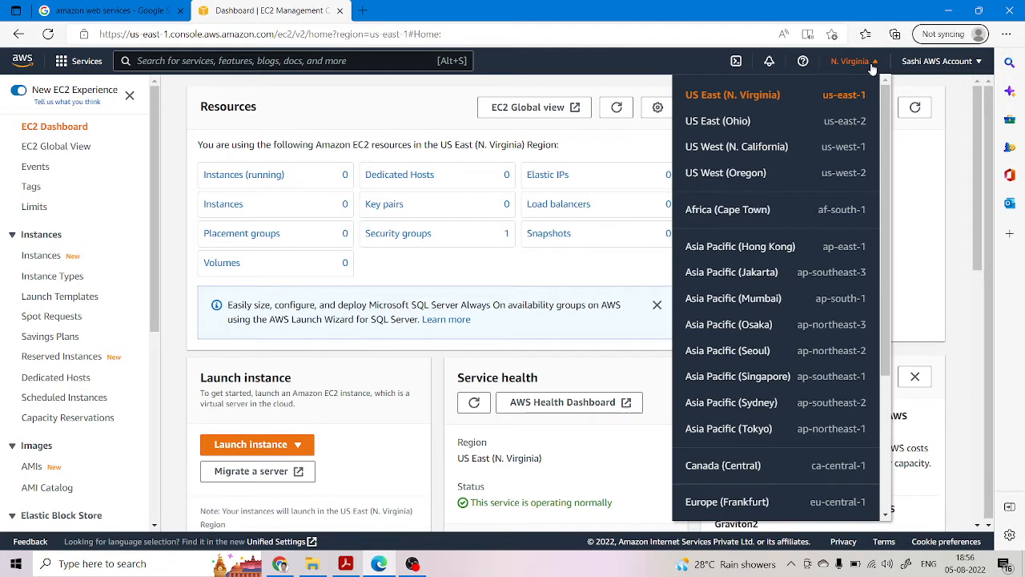
left_click(873, 67)
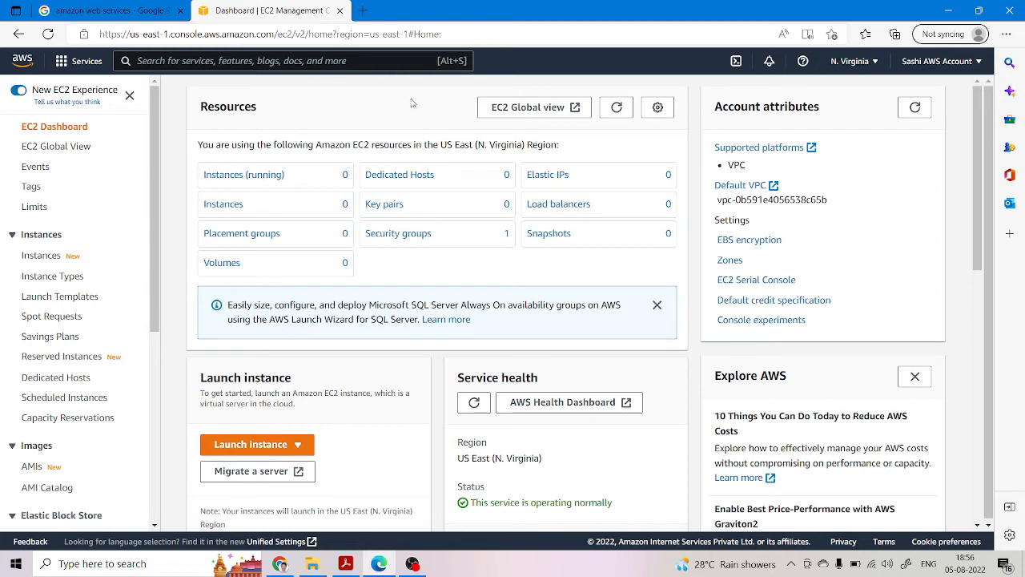
- Open the EC2 service from the Compute category of AWS services
left_click(58, 64)
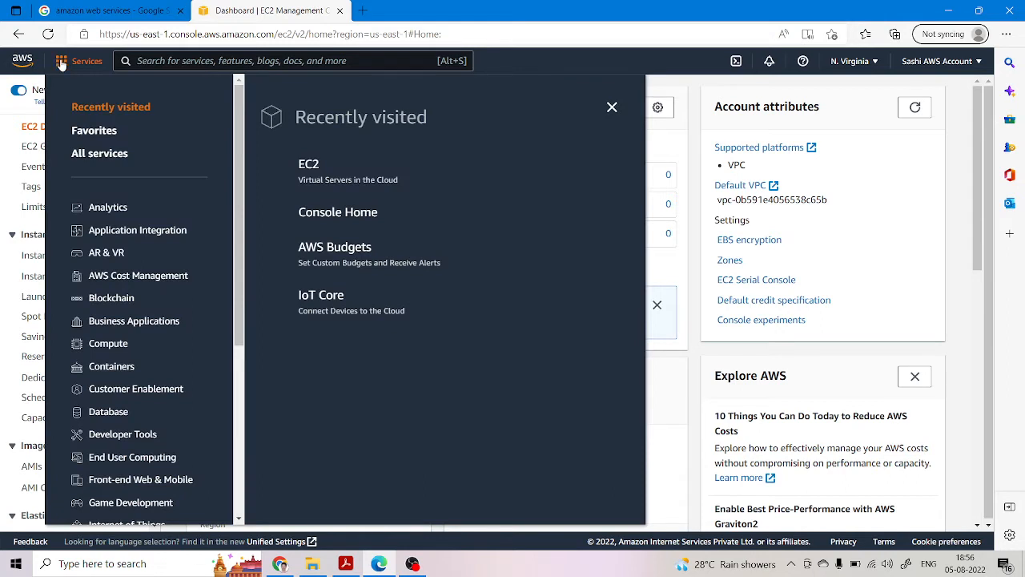
left_click(97, 345)
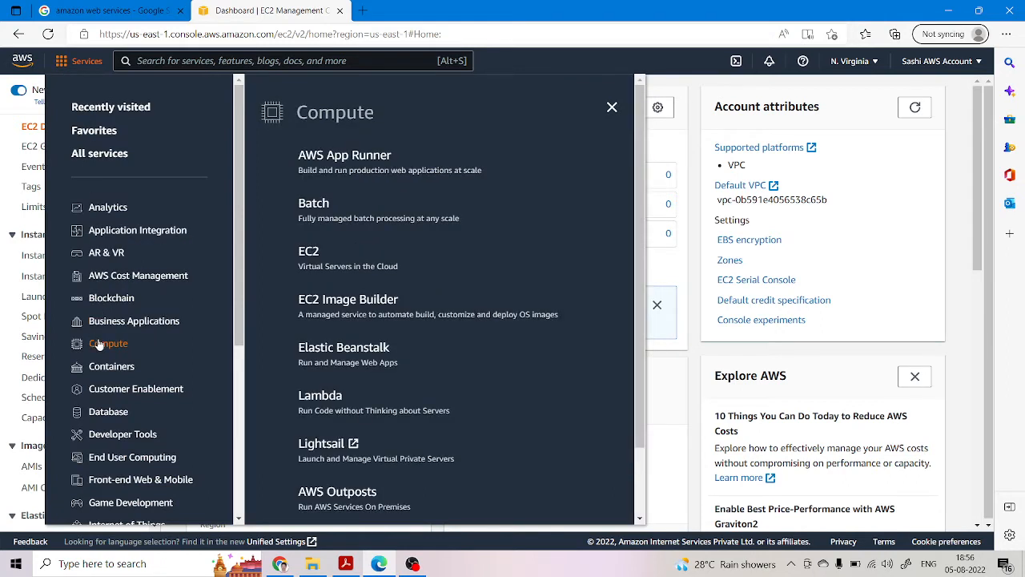
left_click(304, 255)
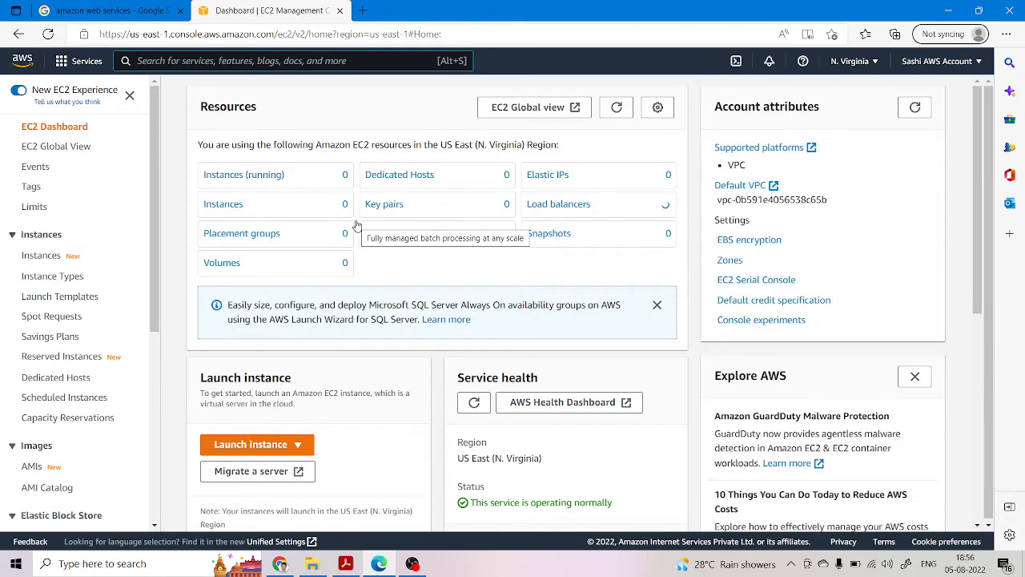
left_click(358, 66)
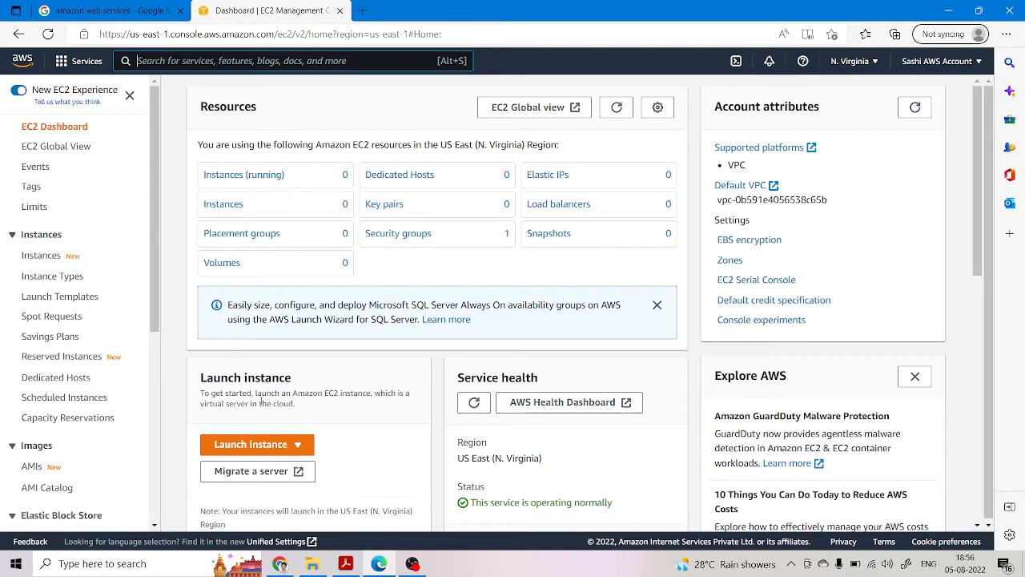
- Start launching a new EC2 instance from the dashboard
scroll(306, 369, "down", 3)
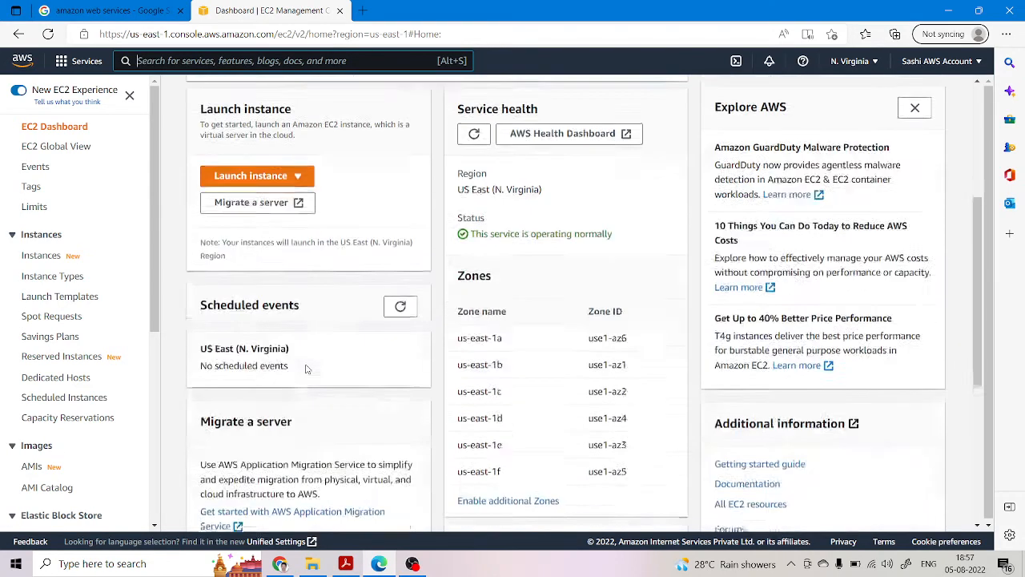
left_click(271, 172)
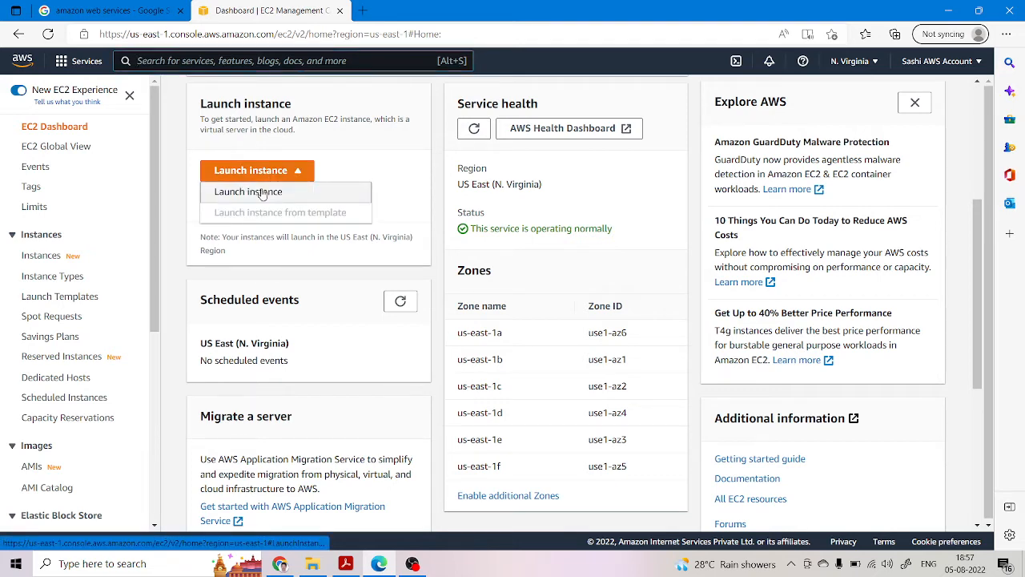
left_click(262, 194)
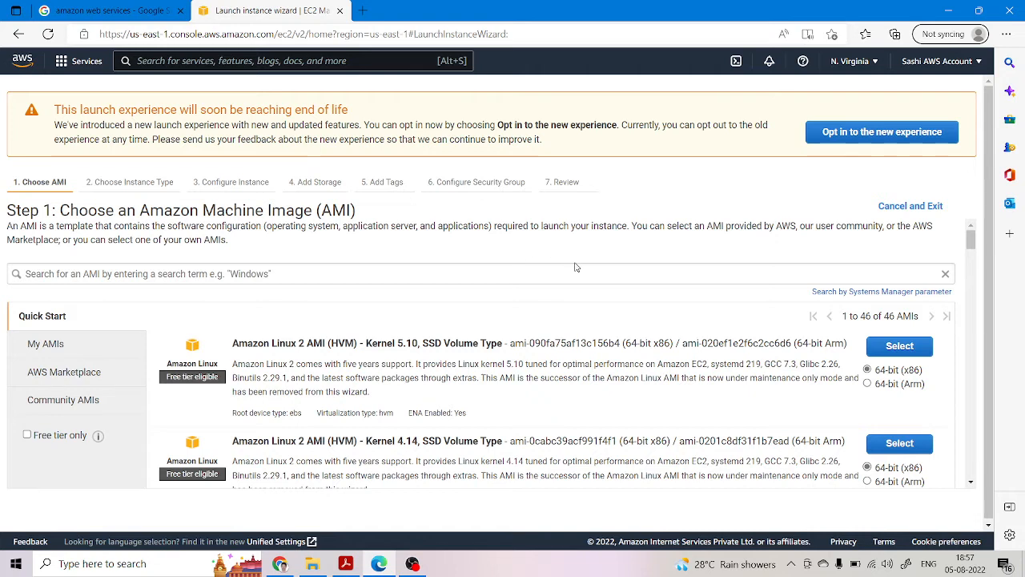
- Choose the 64-bit (x86) Ubuntu Server 20.04 LTS (HVM), SSD Volume Type image for the instance
scroll(551, 319, "down", 2)
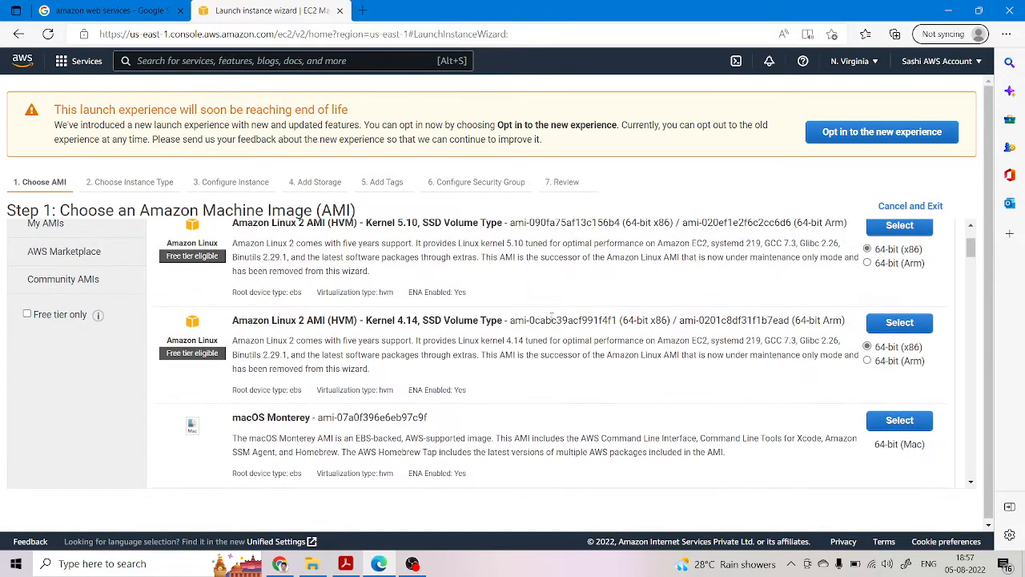
scroll(551, 319, "up", 3)
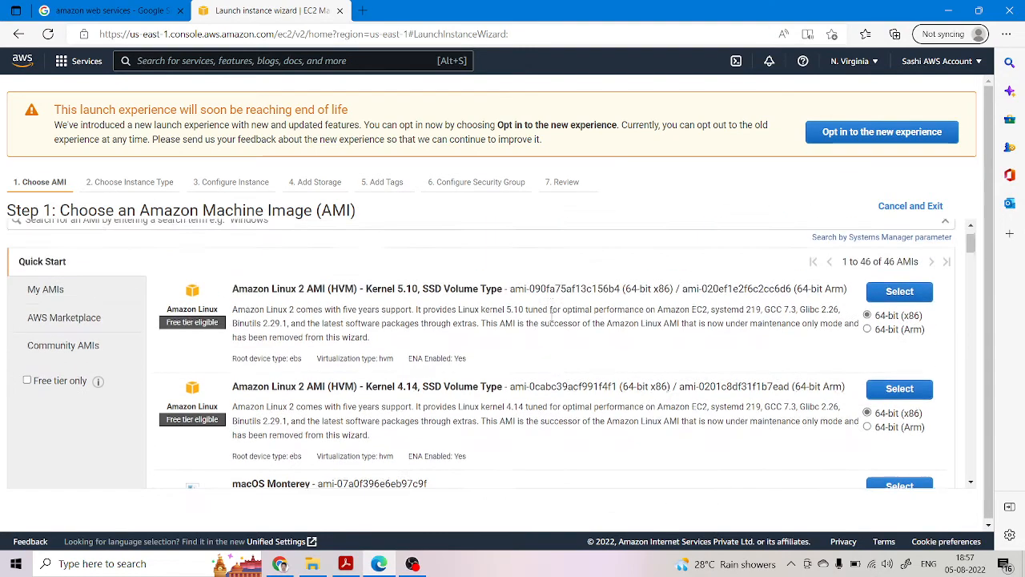
left_click_drag(975, 250, 973, 304)
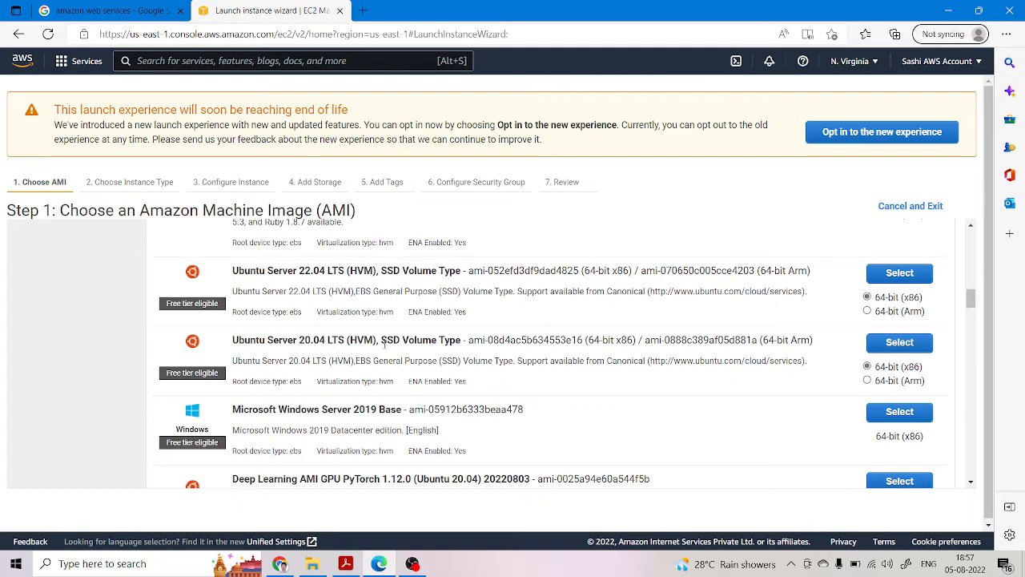
left_click(898, 342)
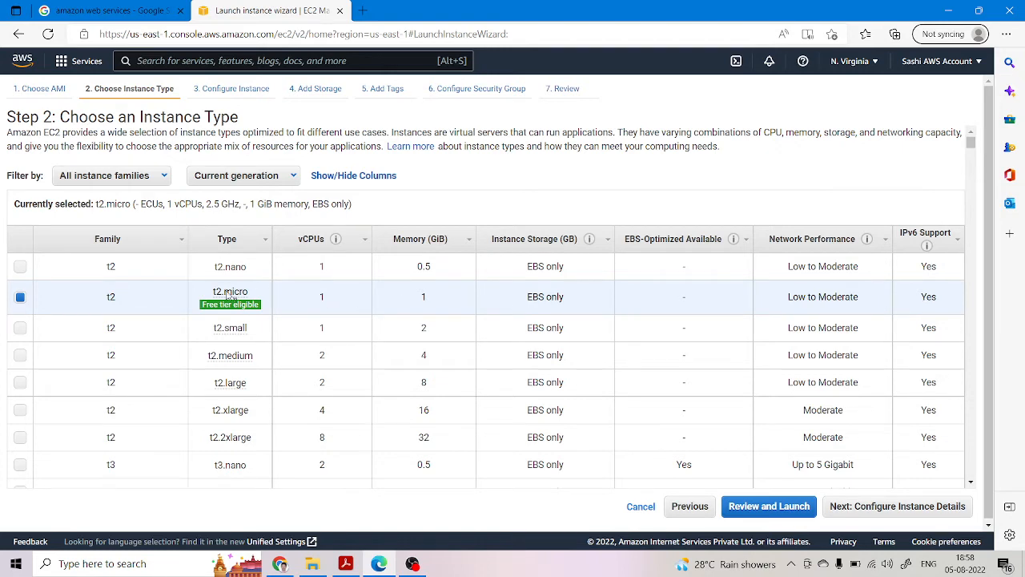
- Check the free tier note and account options, keep the t2.micro instance type, and proceed to the instance details
mouse_move(219, 309)
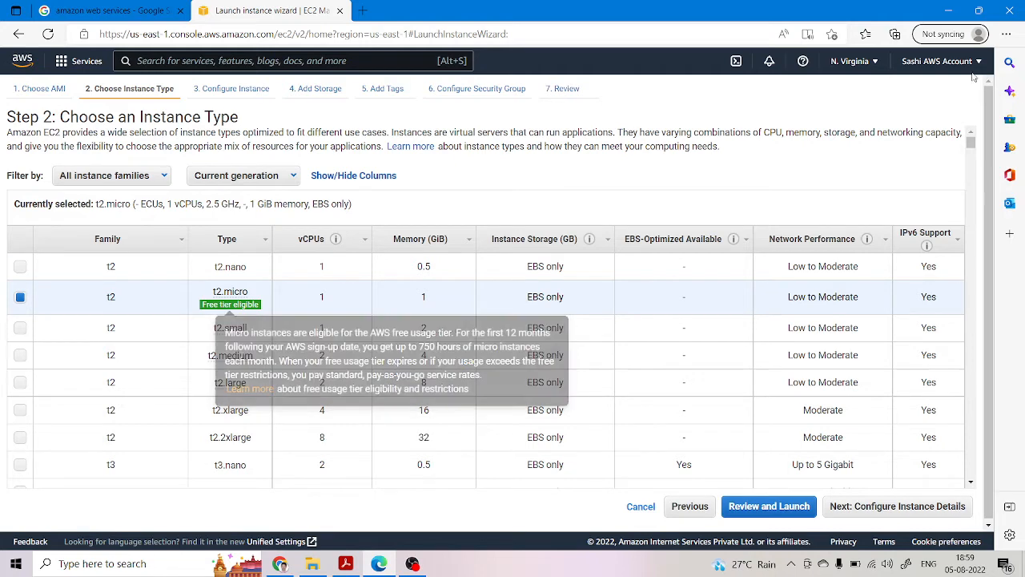
left_click(935, 62)
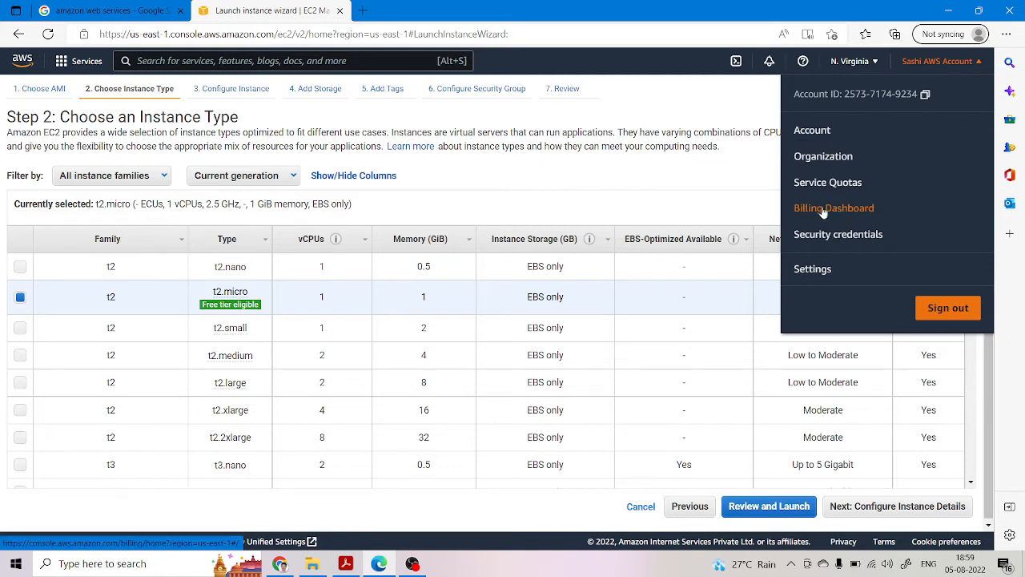
left_click(626, 181)
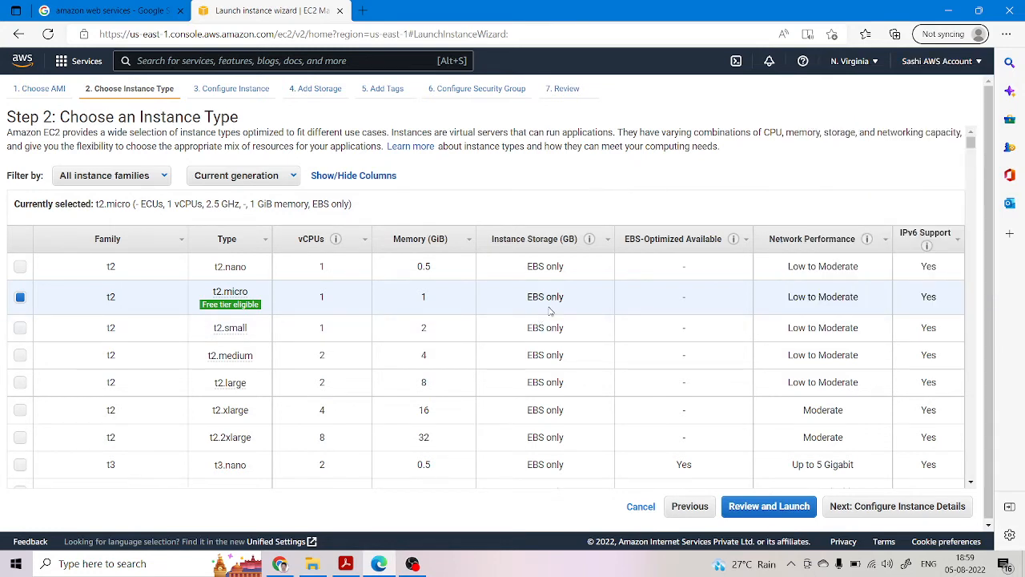
left_click(878, 508)
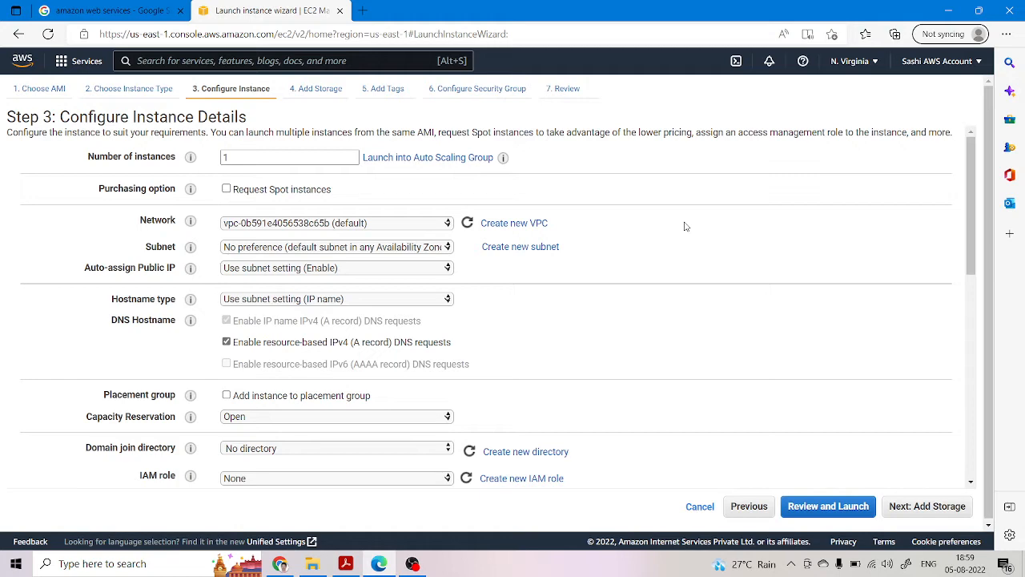
- Look through the instance details, keep the default configuration, and proceed to the storage settings
scroll(685, 227, "down", 2)
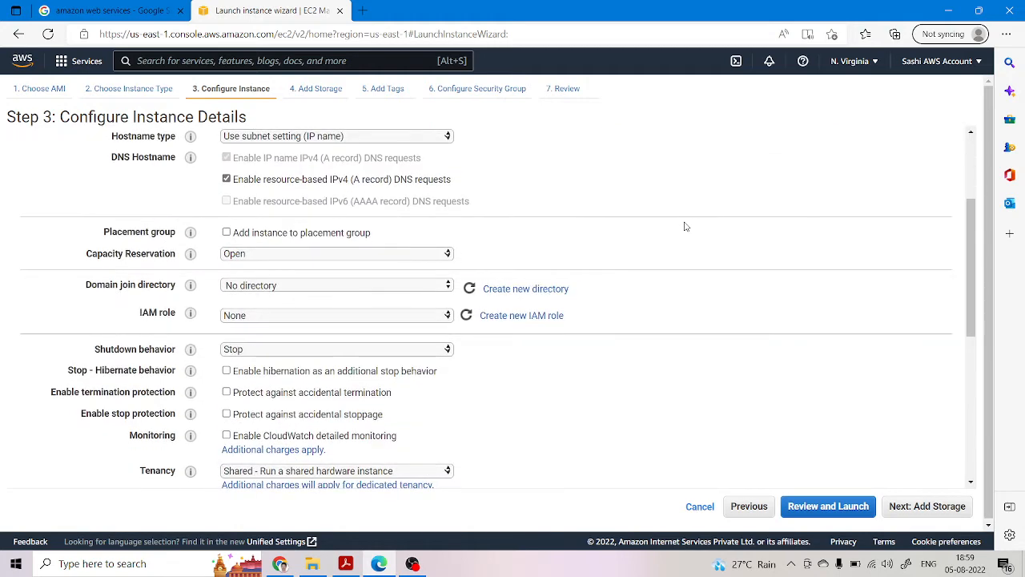
scroll(685, 226, "up", 1)
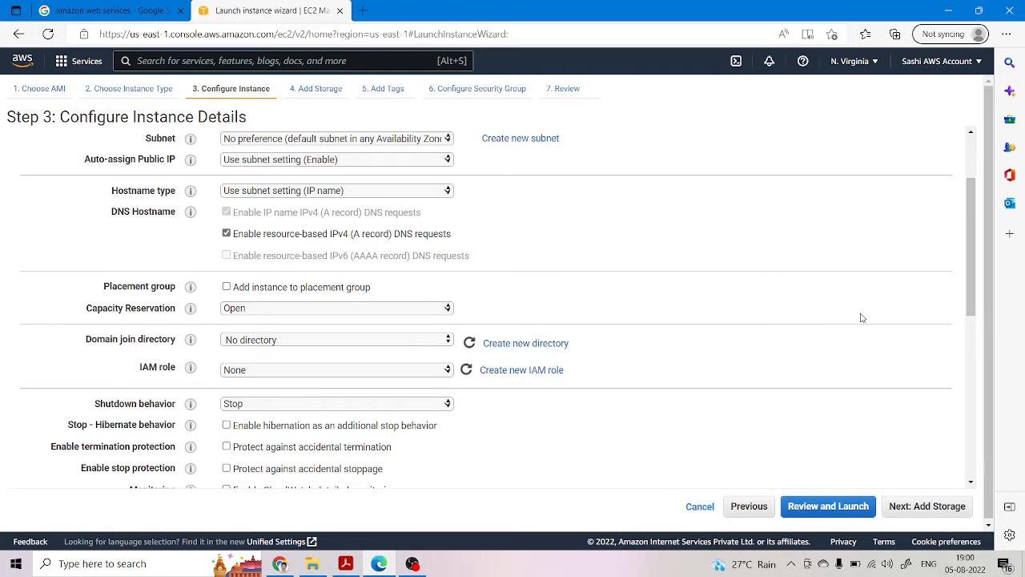
left_click(929, 509)
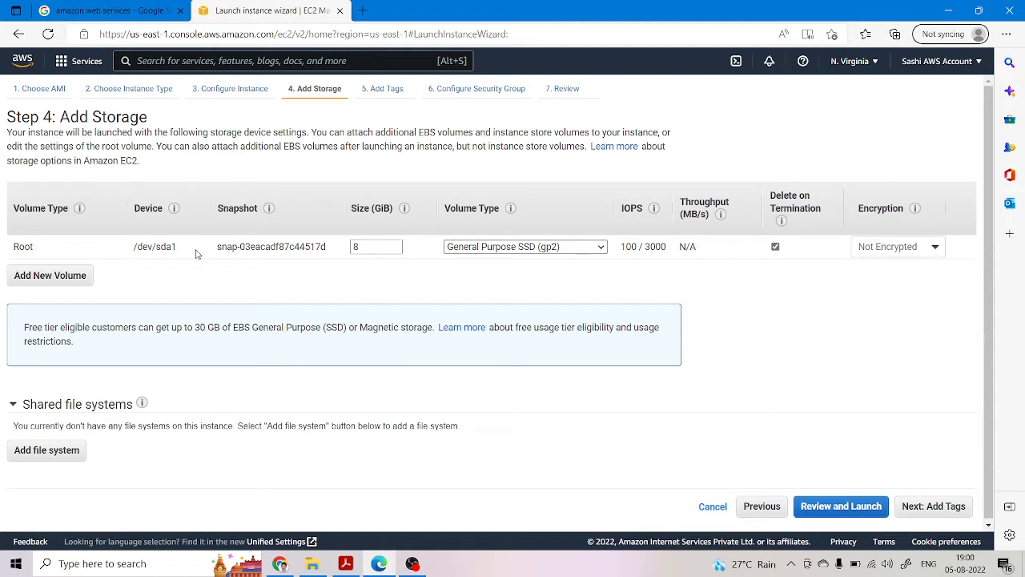
- Set the root volume's type to General Purpose SSD (gp3)
left_click(528, 248)
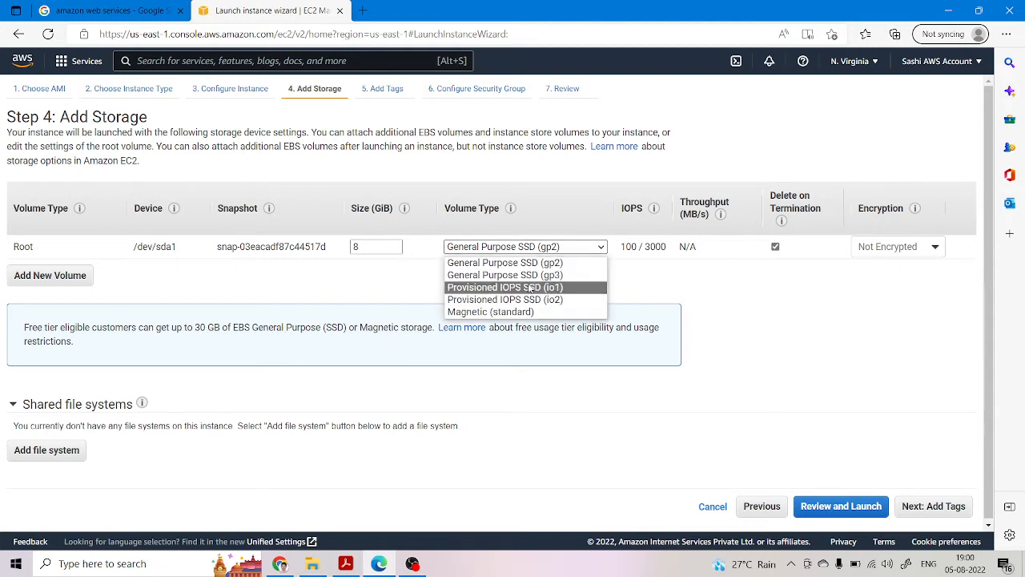
left_click(528, 277)
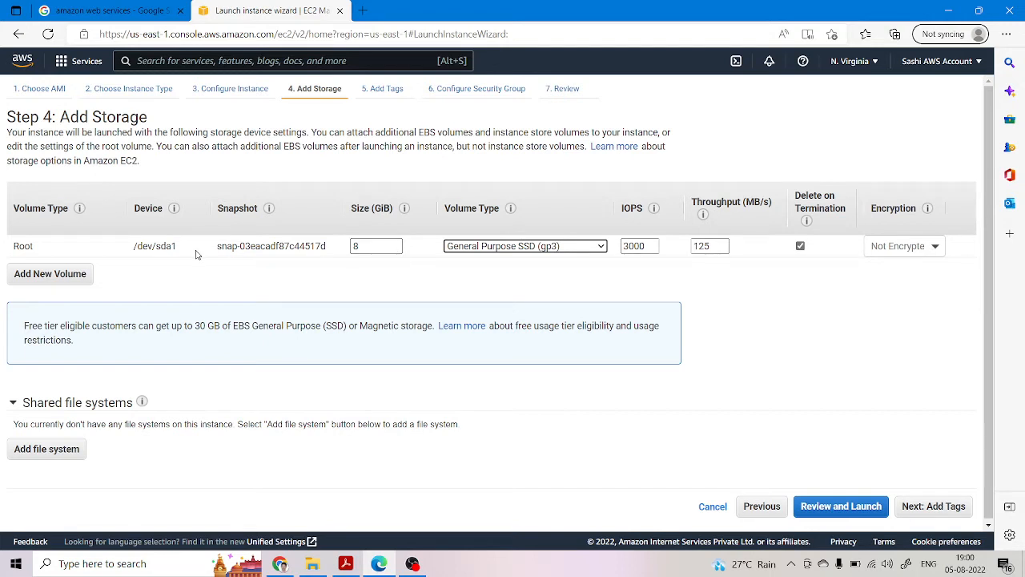
left_click(151, 245)
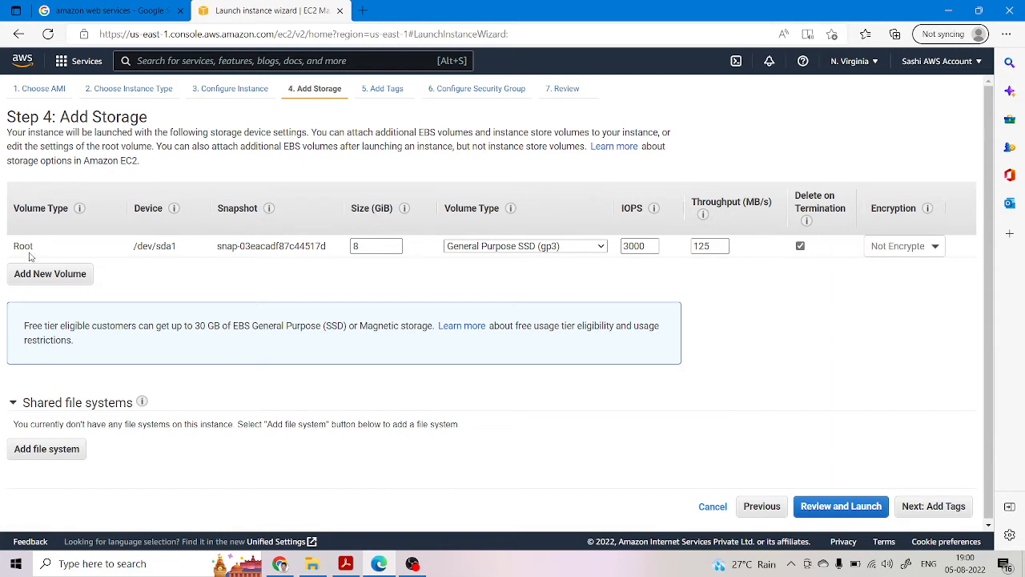
- Add an extra EBS volume to the instance and remove it again
left_click(48, 273)
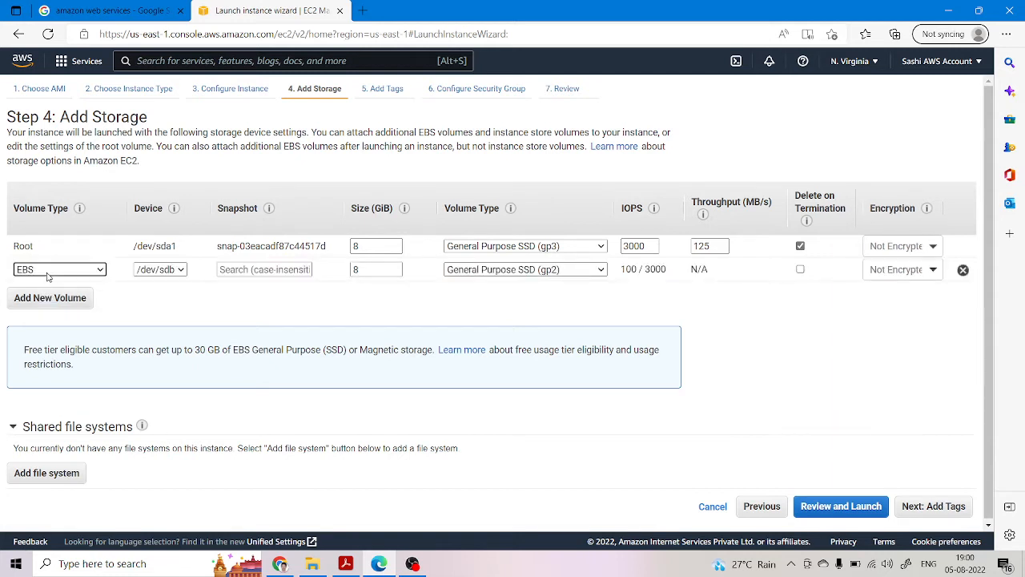
left_click(962, 271)
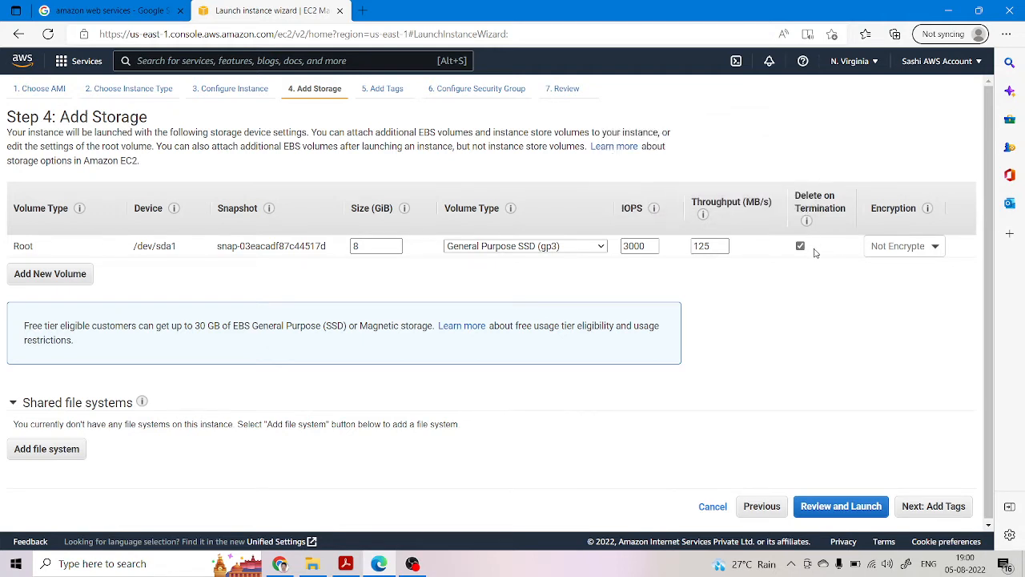
- Review the root volume's termination and size settings and the free tier storage allowance, and proceed to the tags
mouse_move(810, 226)
left_click_drag(194, 325, 324, 328)
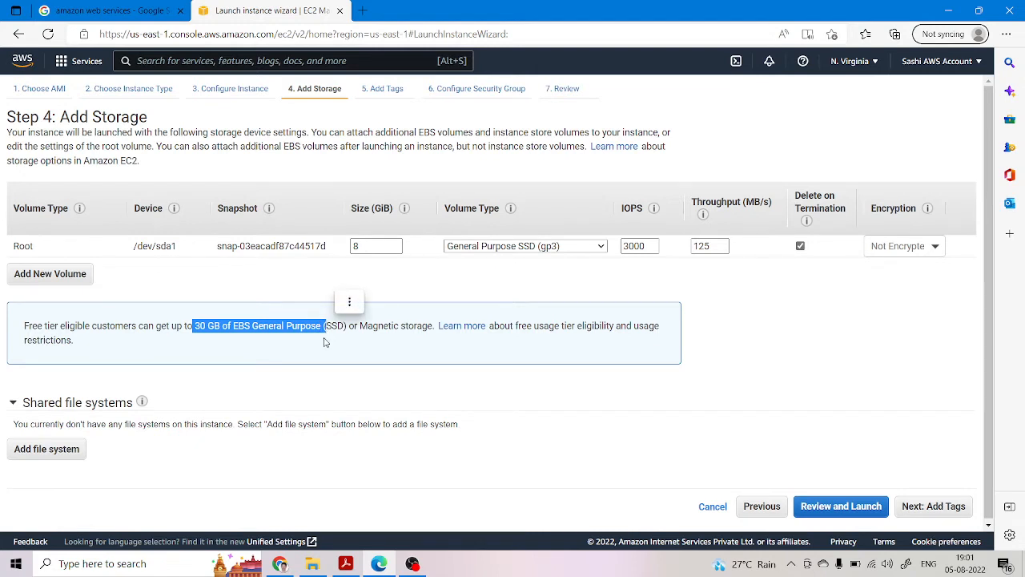
left_click(351, 353)
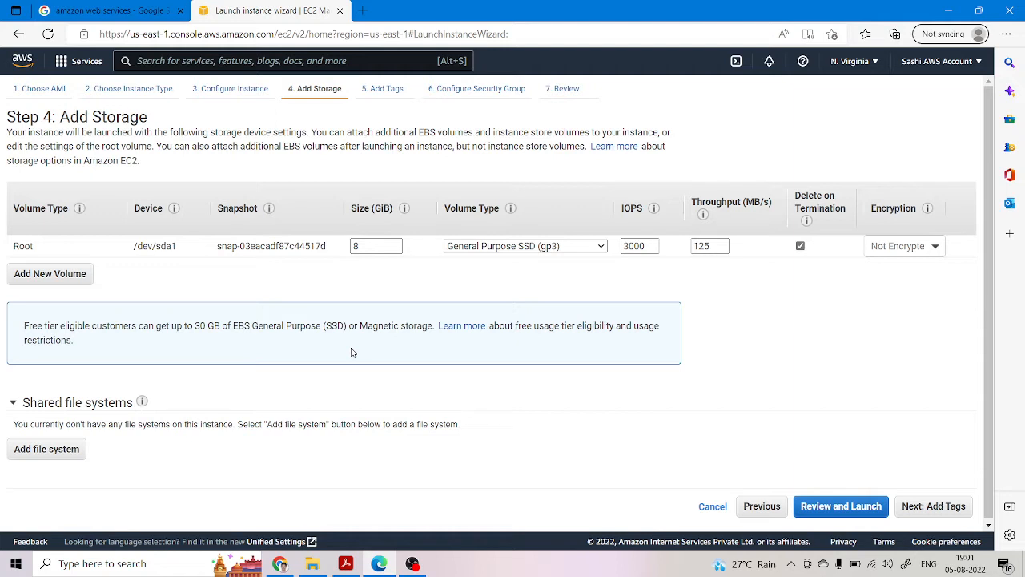
double_click(362, 246)
left_click(414, 287)
left_click(937, 506)
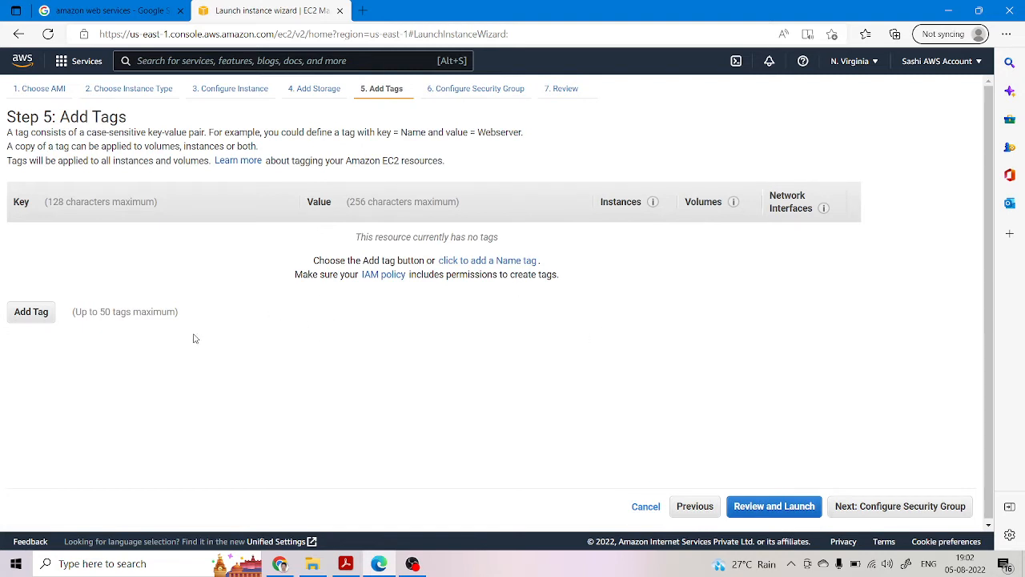
- Add a tag with the key UBUNTU and the value UBUNTUU-20
left_click(29, 315)
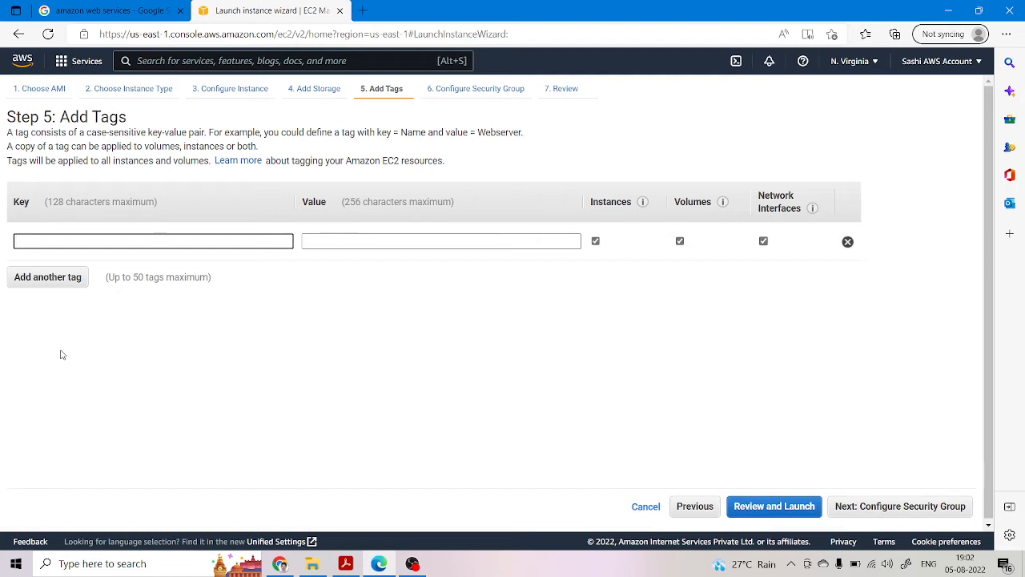
type("UBN")
key("BackSpace")
key("BackSpace")
type("BUNTU")
left_click(360, 244)
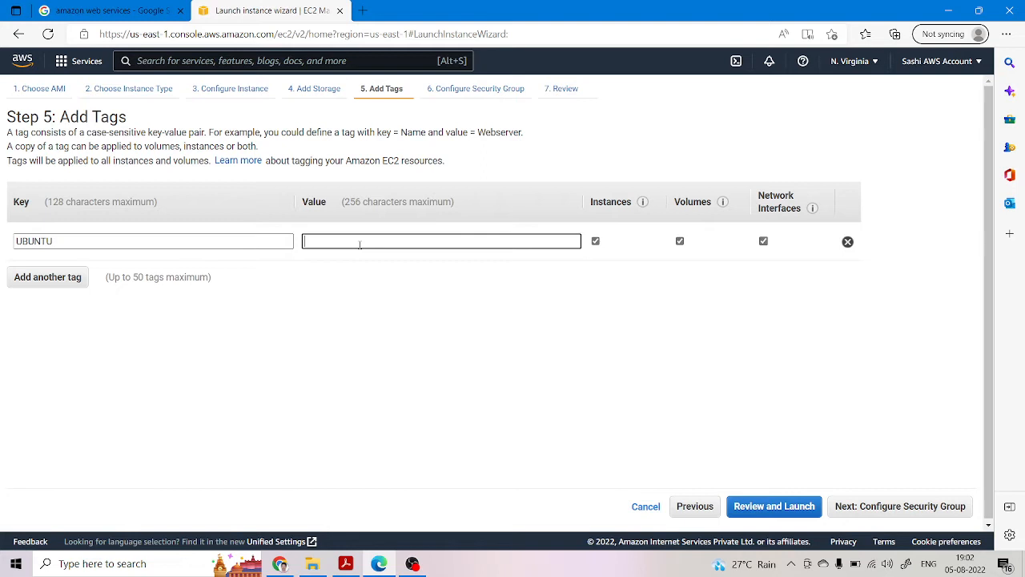
type("UBUNTUU-20")
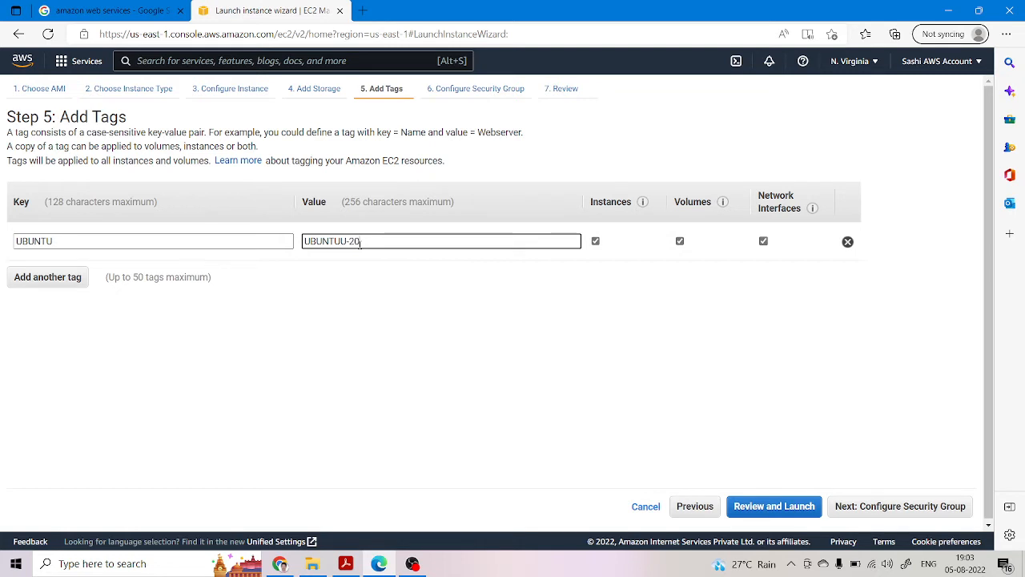
- Proceed to the security group and set its inbound rule to type All traffic with source Anywhere
left_click(914, 510)
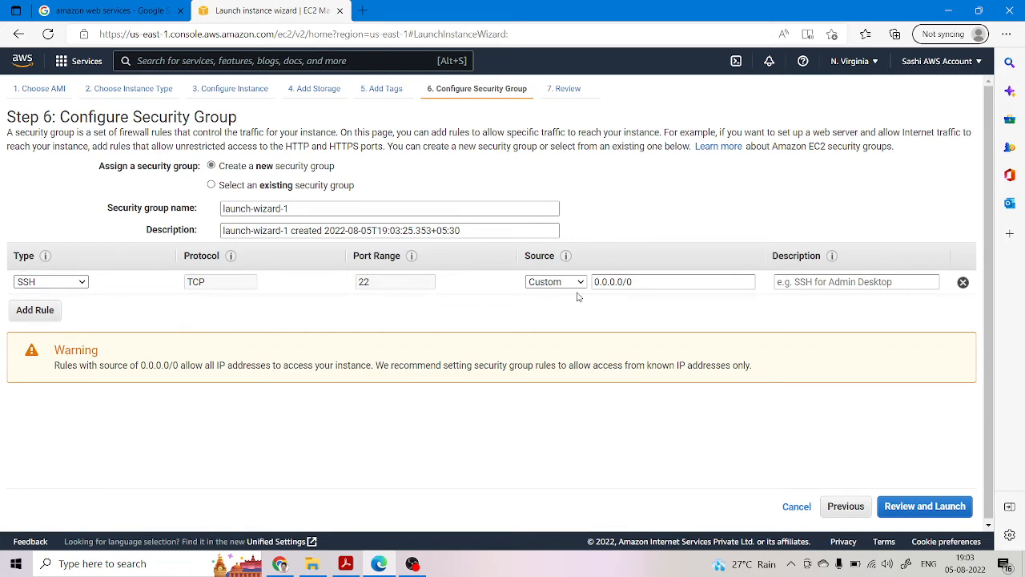
left_click(68, 284)
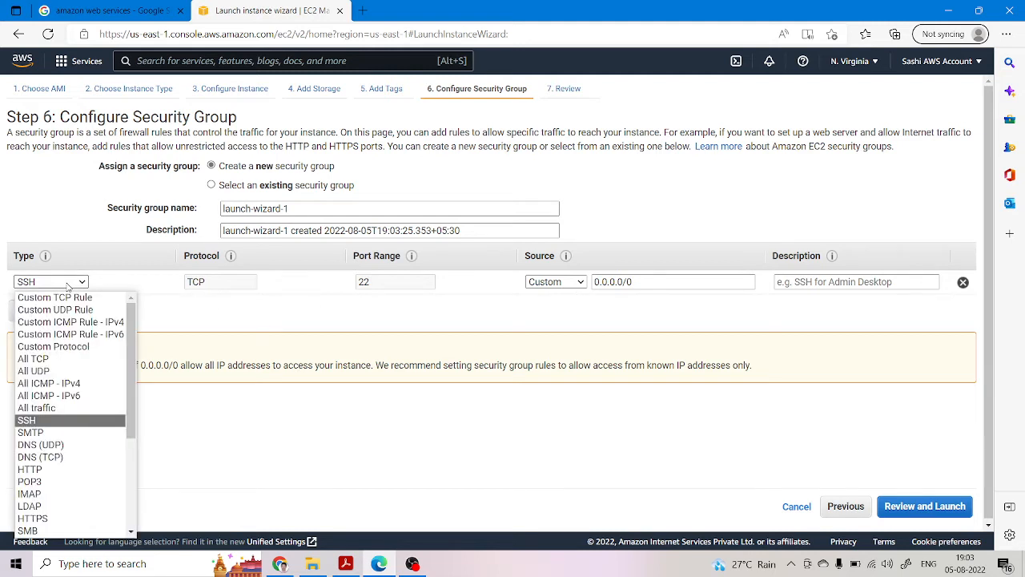
left_click(65, 407)
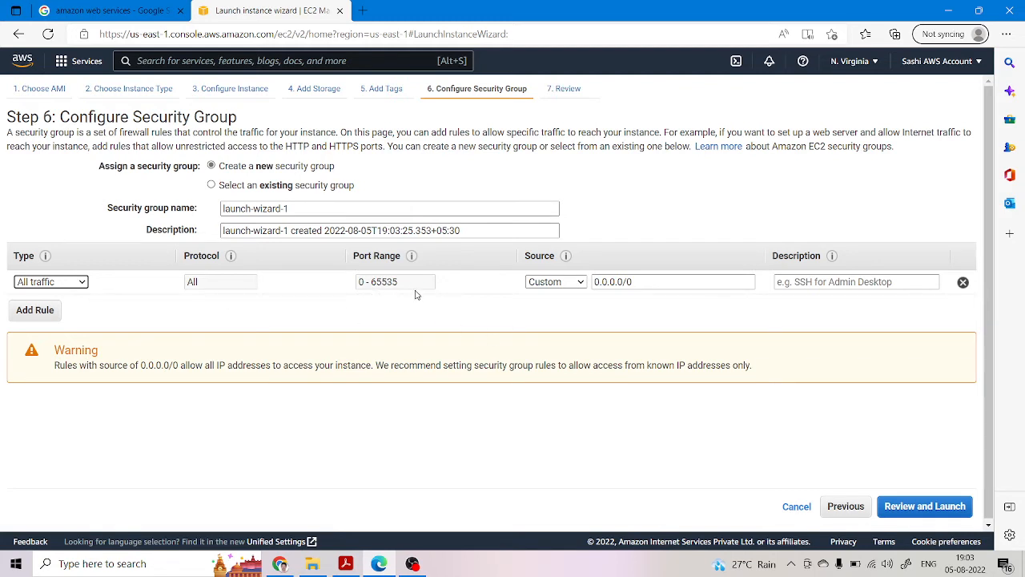
left_click(581, 282)
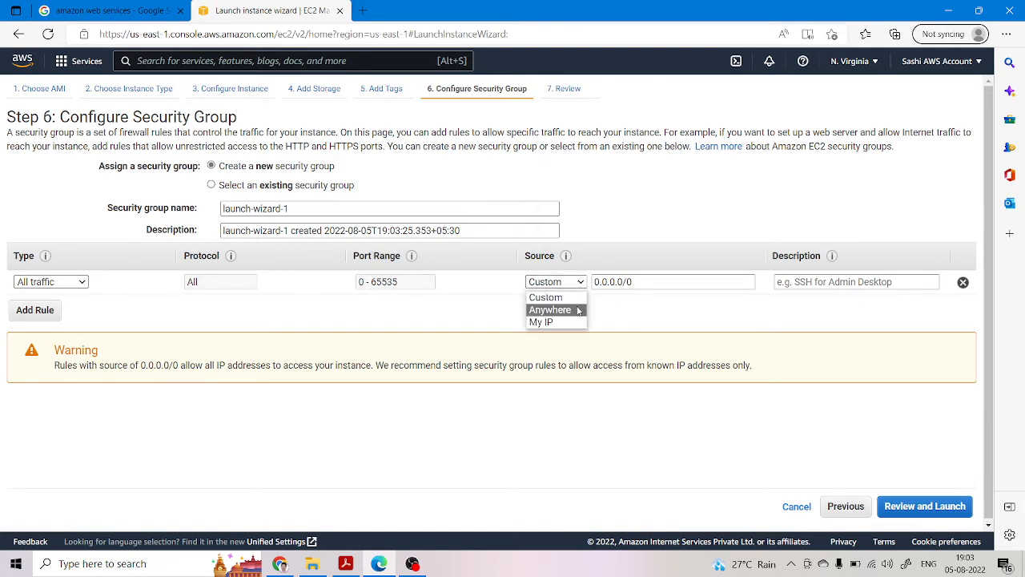
left_click(578, 311)
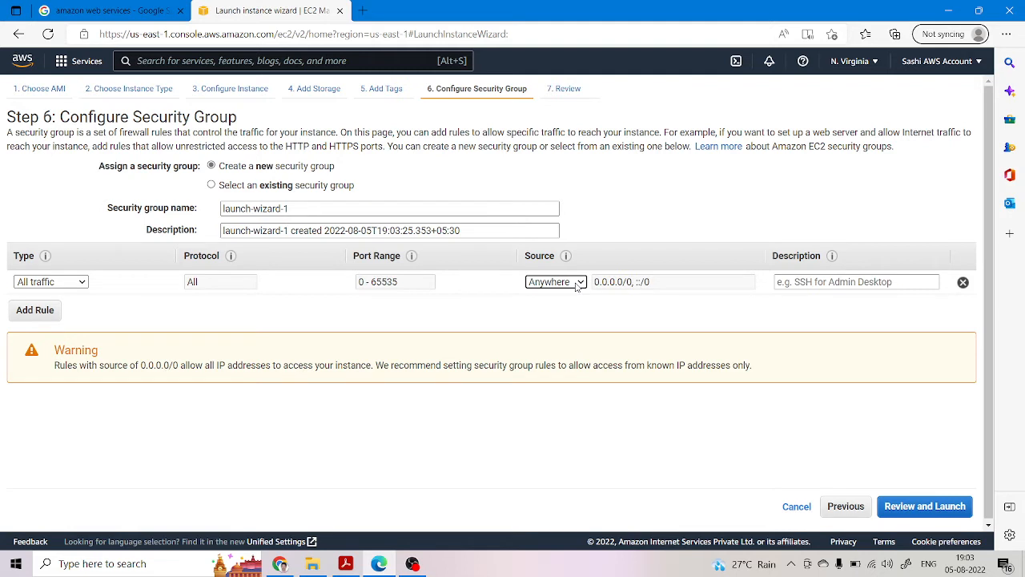
left_click(578, 284)
left_click(577, 284)
left_click(574, 311)
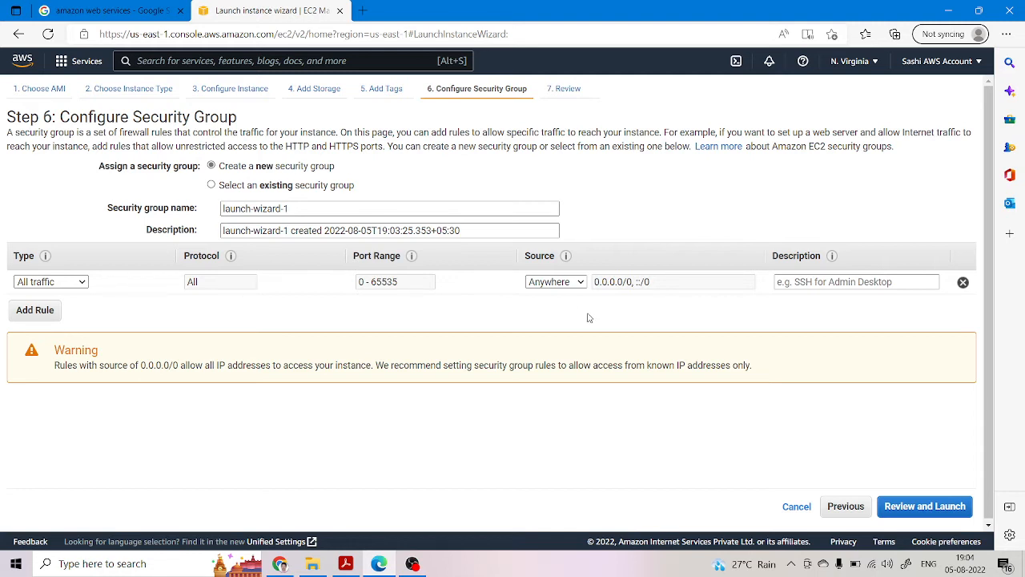
- Proceed to the launch review and check the AMI, instance type, security group and expanded instance details
left_click(927, 507)
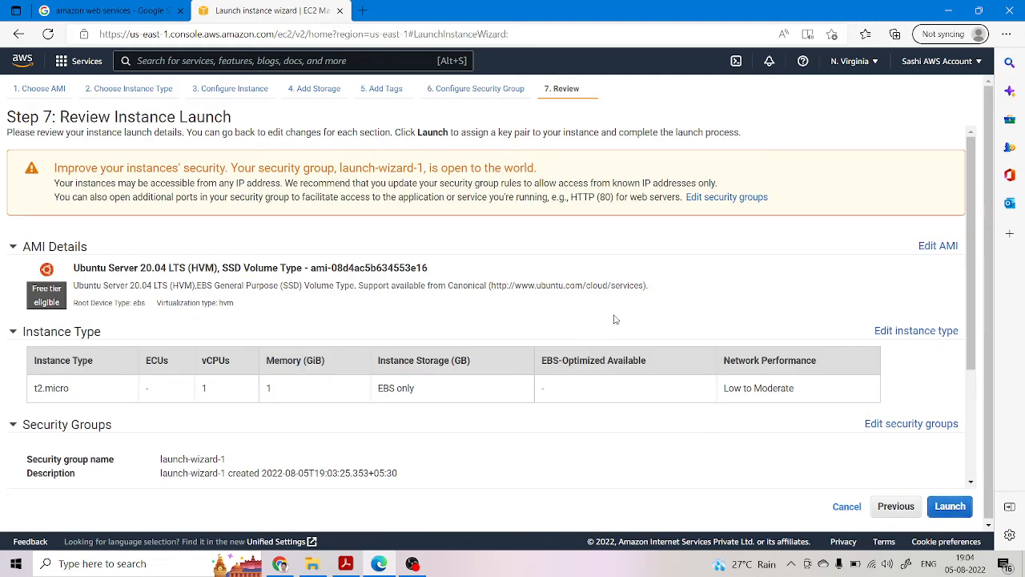
scroll(614, 318, "down", 3)
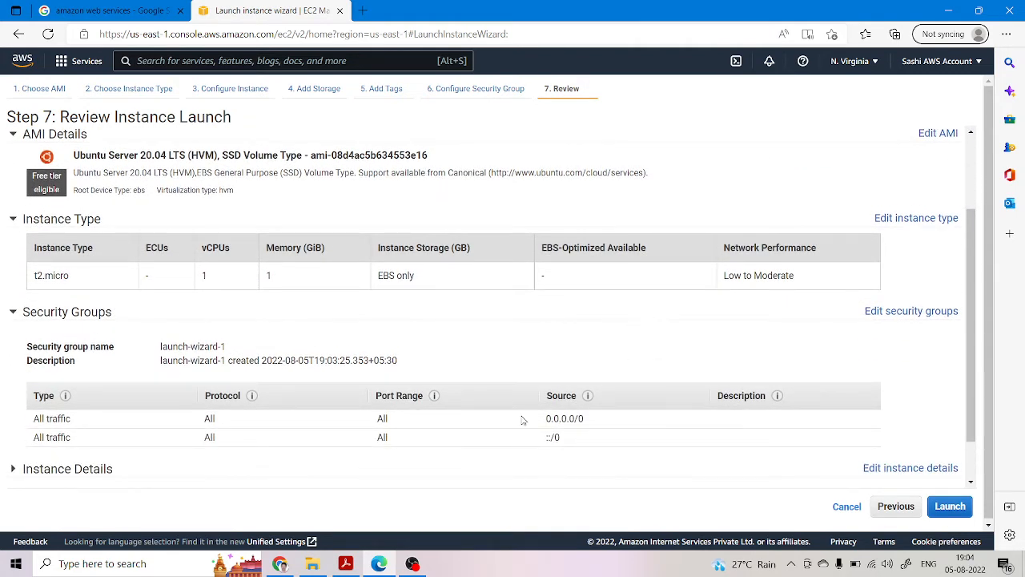
left_click(17, 471)
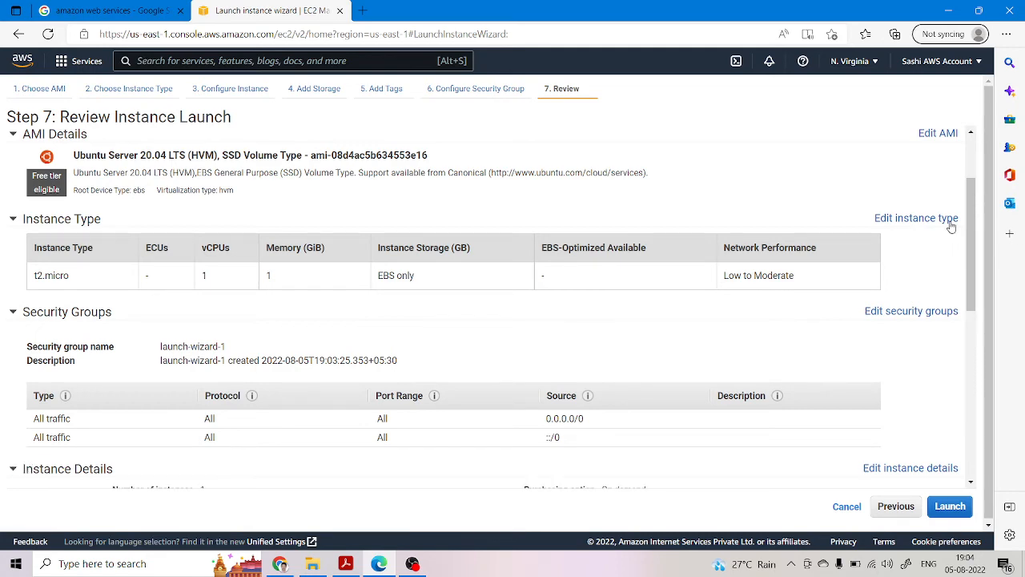
left_click_drag(974, 201, 976, 383)
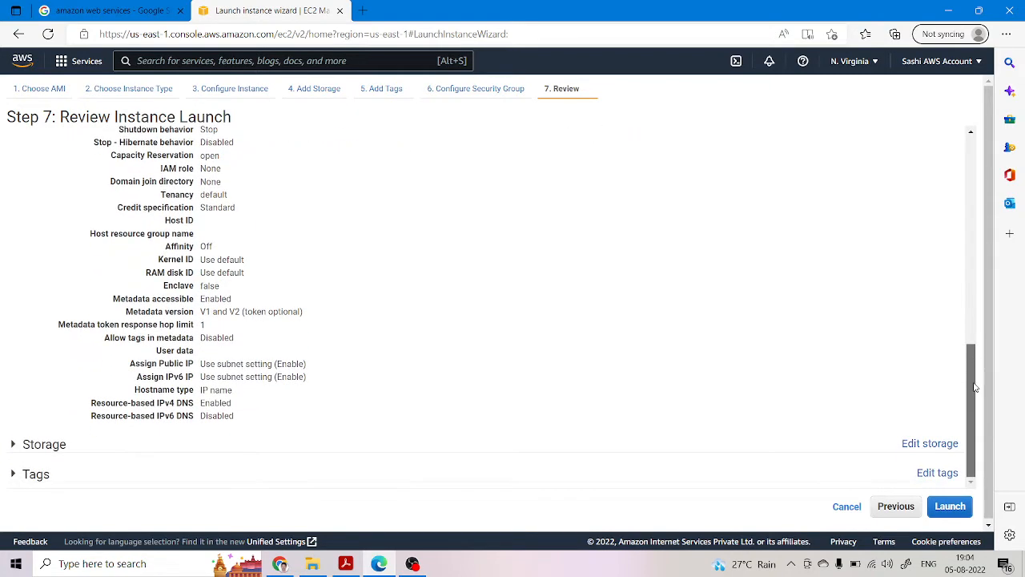
- Start the launch, create a new RSA key pair named UBUNTU and download its private key file
left_click(950, 507)
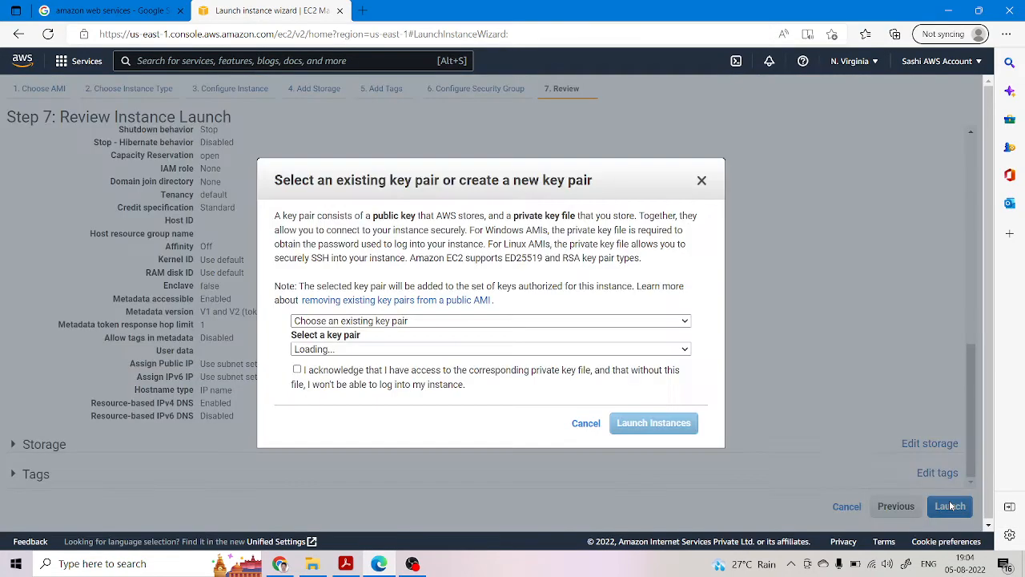
left_click(435, 321)
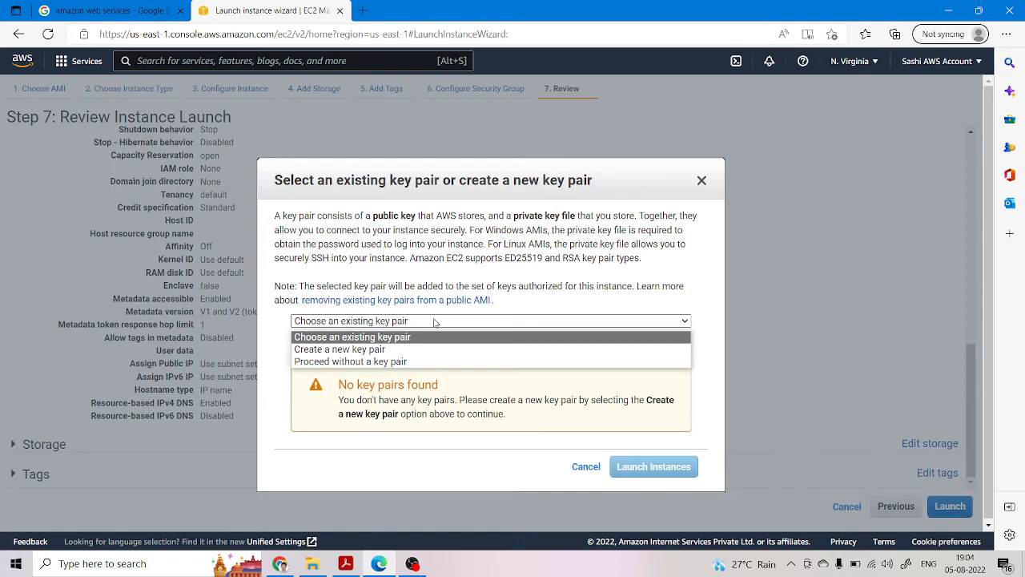
left_click(385, 350)
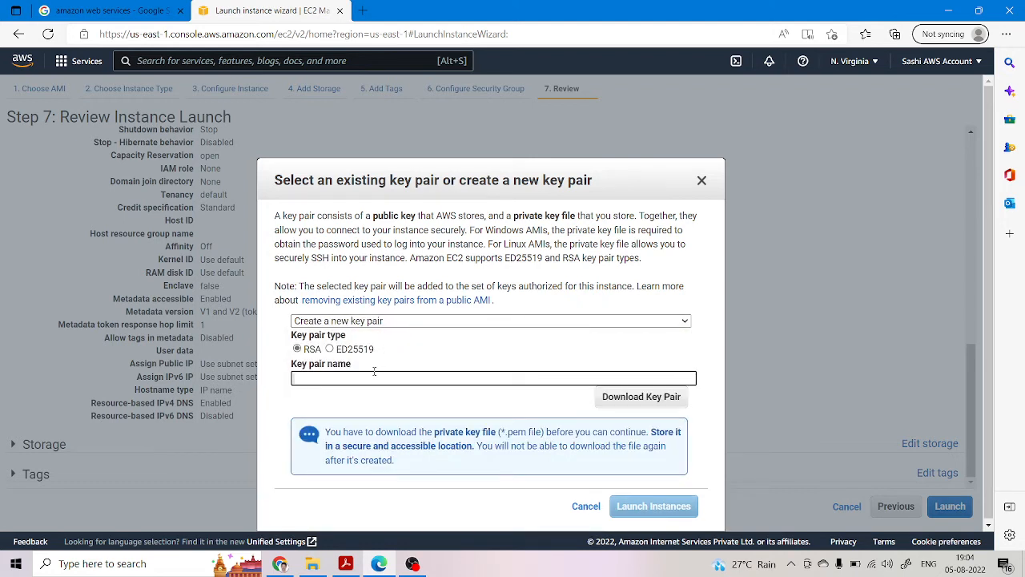
type("UBUNTU")
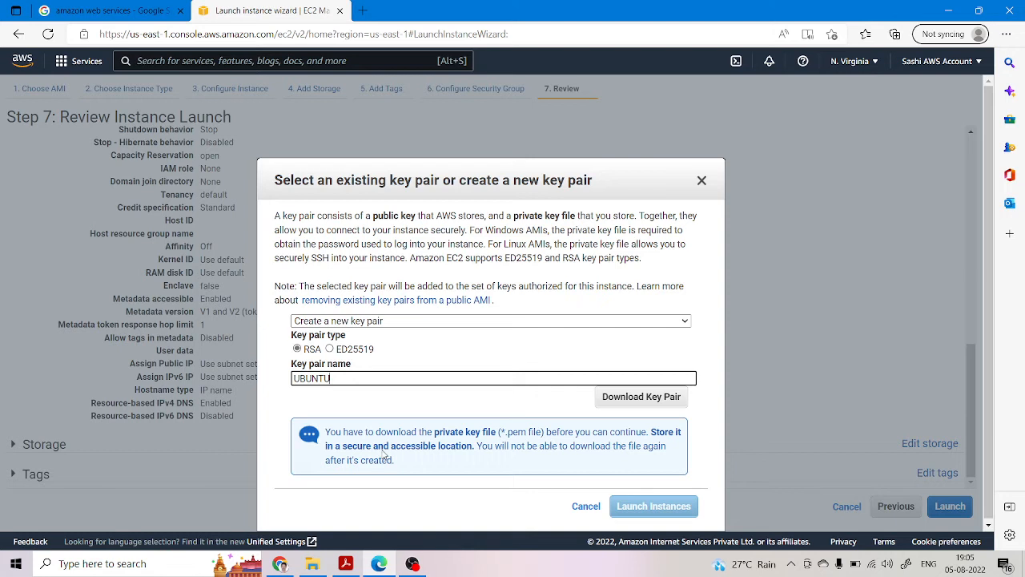
left_click(637, 397)
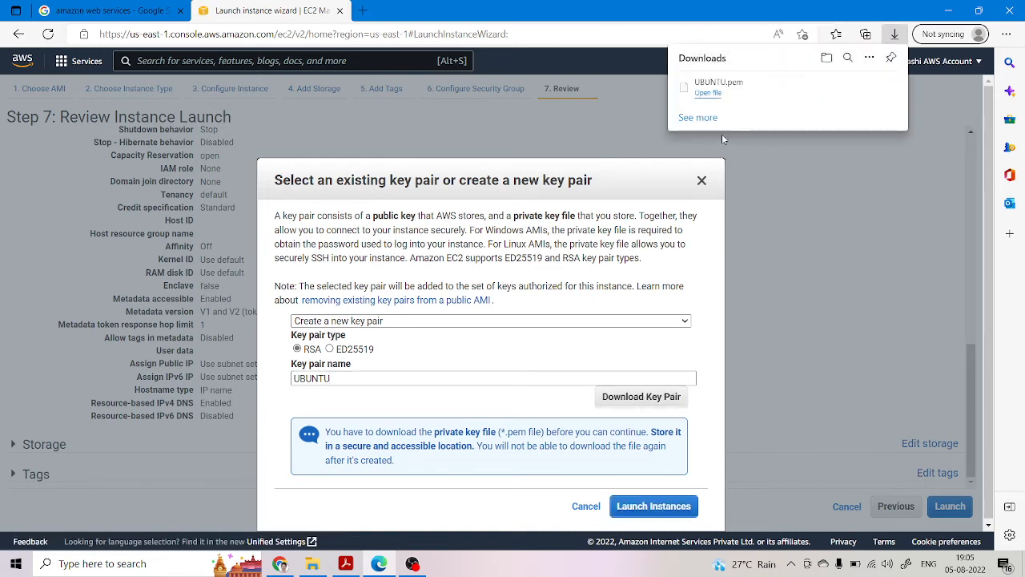
left_click(710, 94)
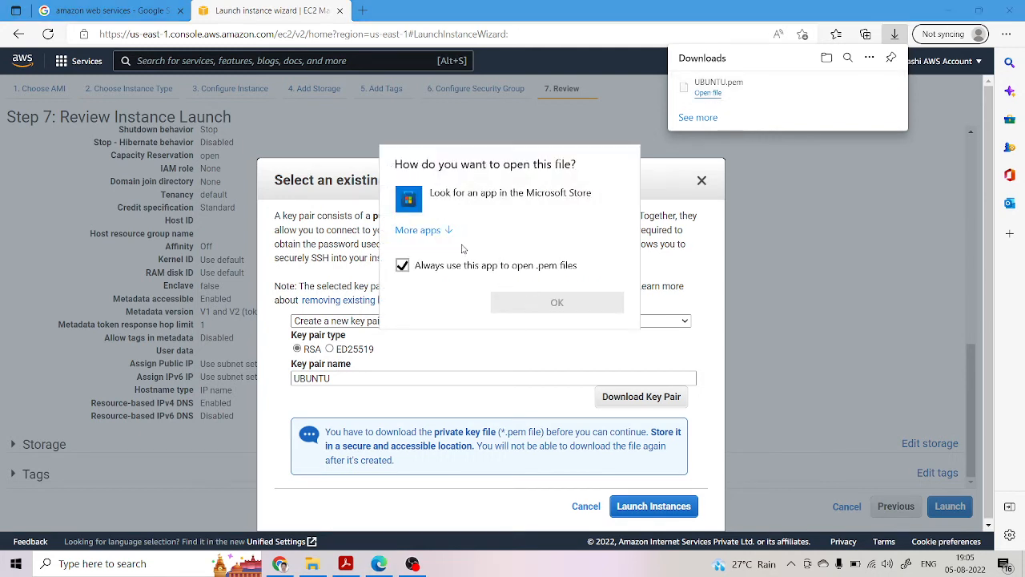
left_click(439, 231)
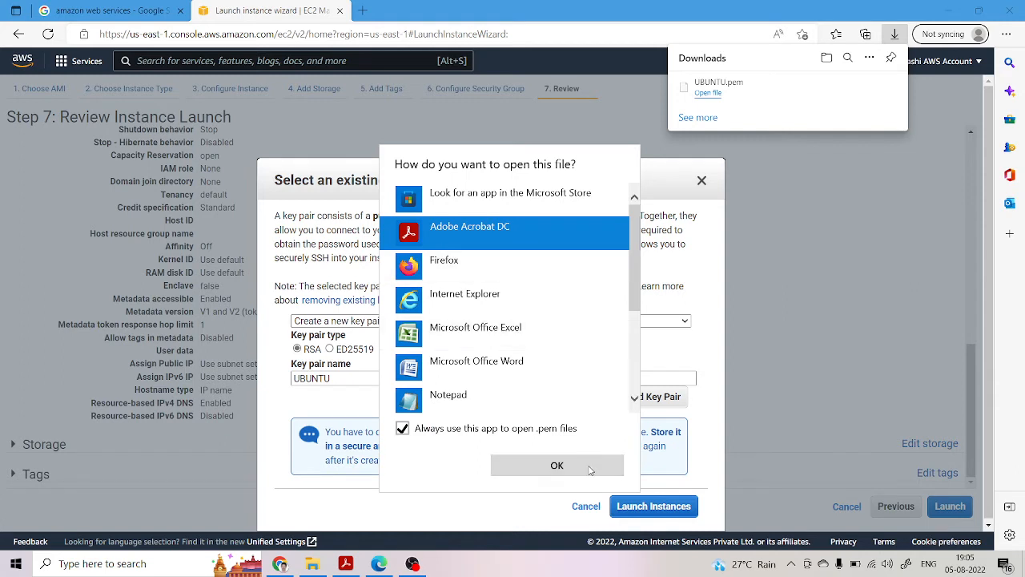
left_click(642, 300)
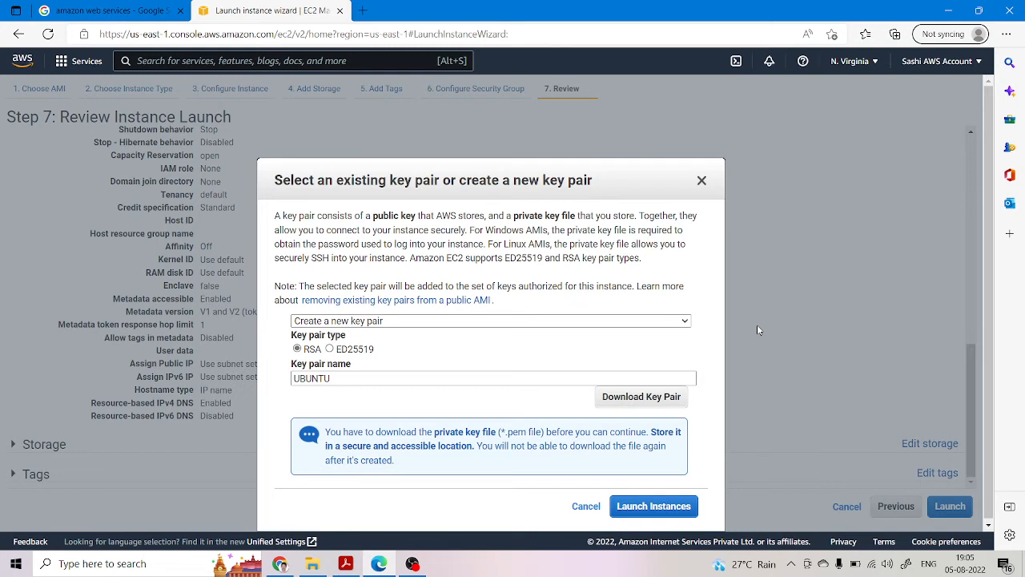
- Launch the instance with the new key pair and open the list of instances
left_click(653, 506)
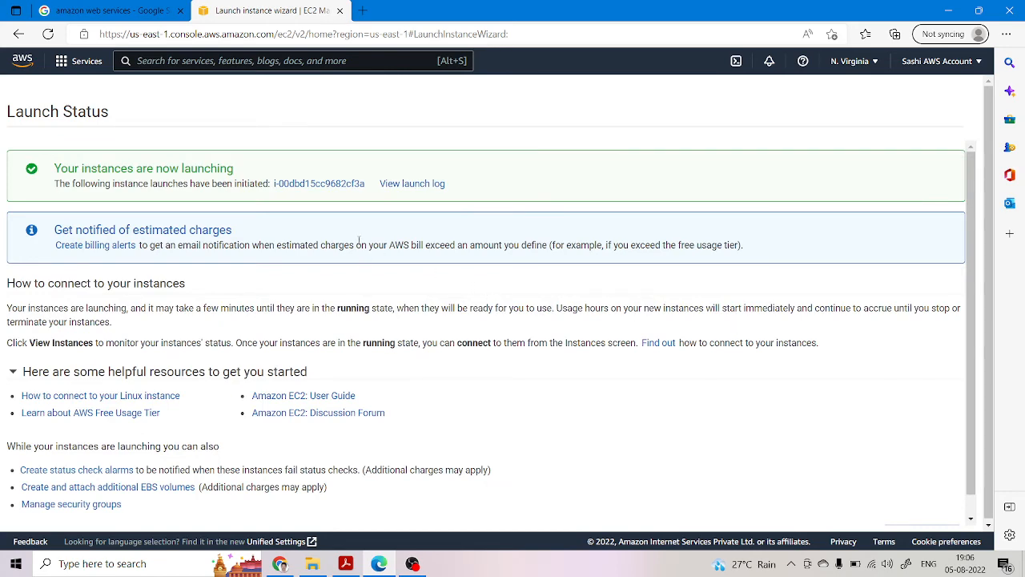
scroll(365, 207, "down", 1)
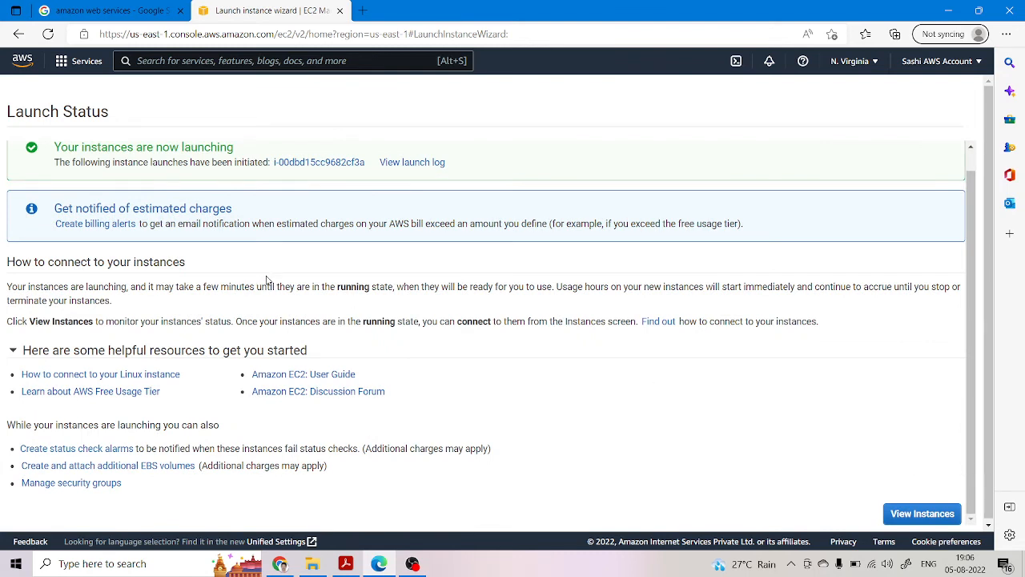
left_click(903, 515)
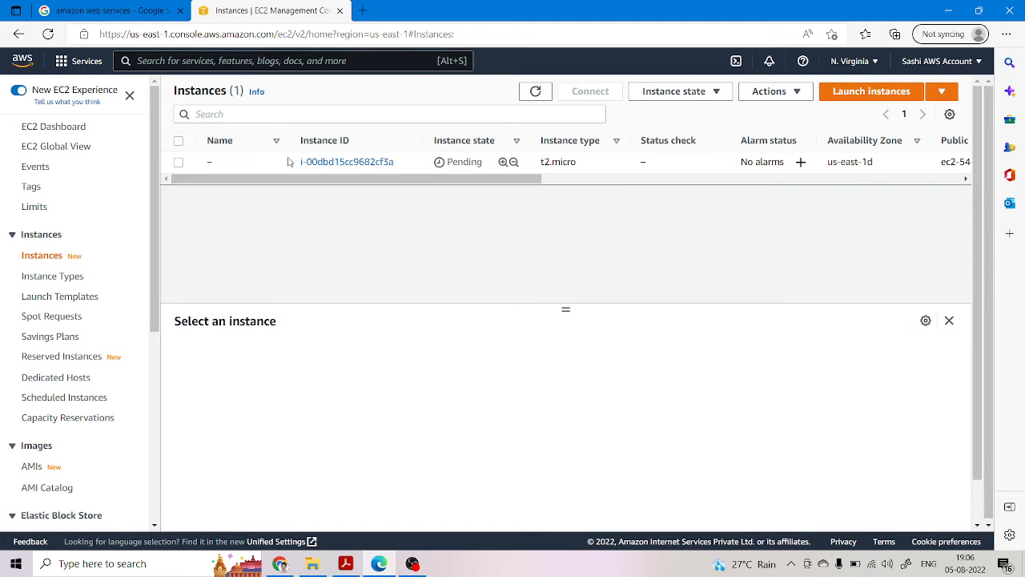
- Name the newly launched t2.micro instance EC2
mouse_move(207, 167)
left_click(222, 163)
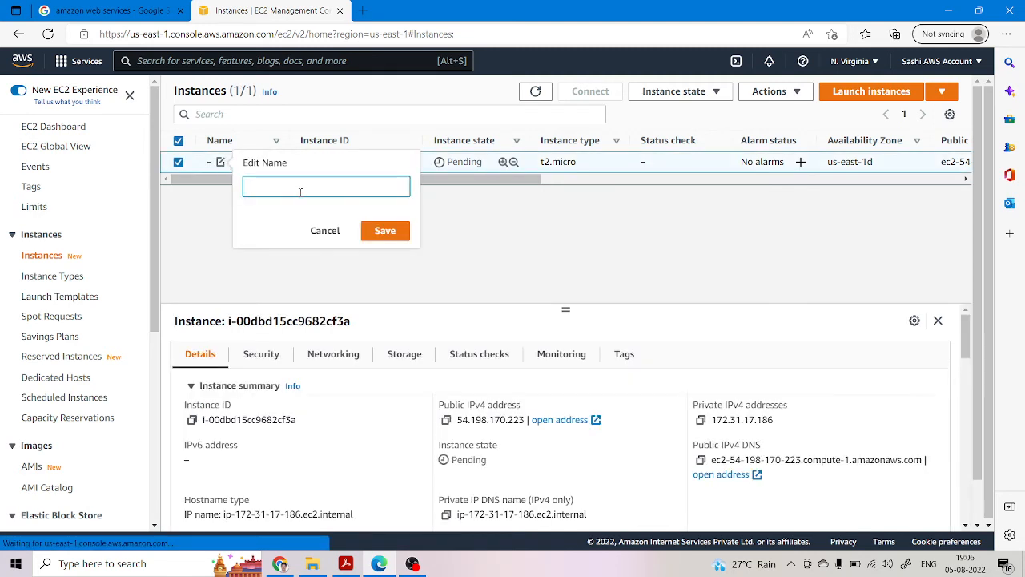
type("EC2")
left_click(387, 230)
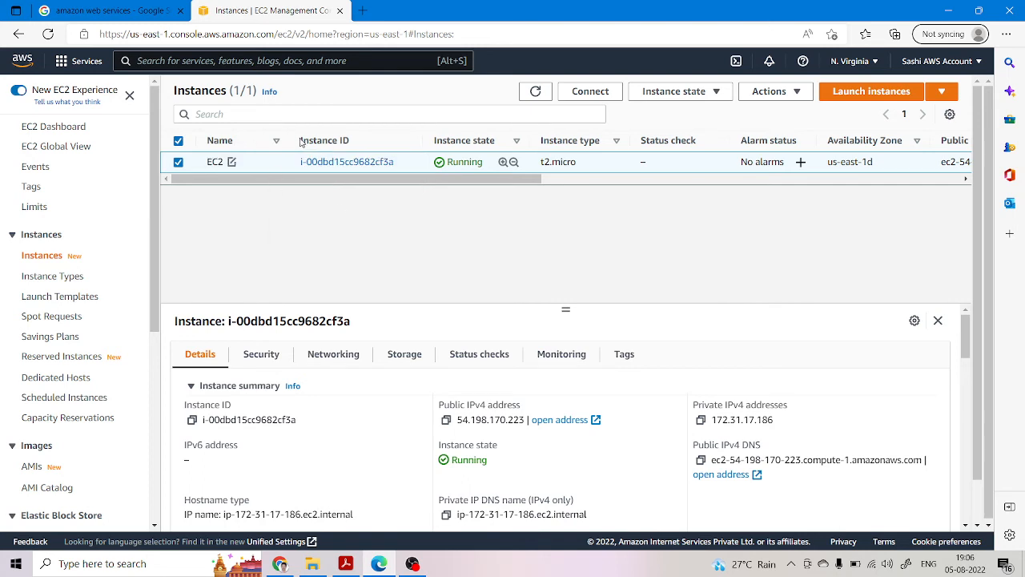
- Look over the EC2 instance's summary details and the options for launching instances and changing the instance state
left_click_drag(965, 339, 971, 376)
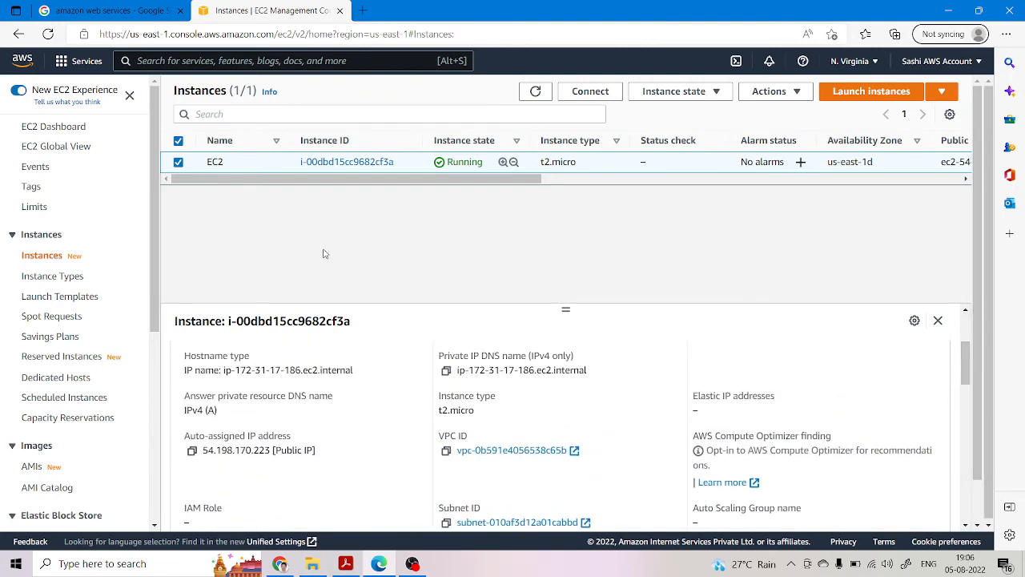
left_click(868, 91)
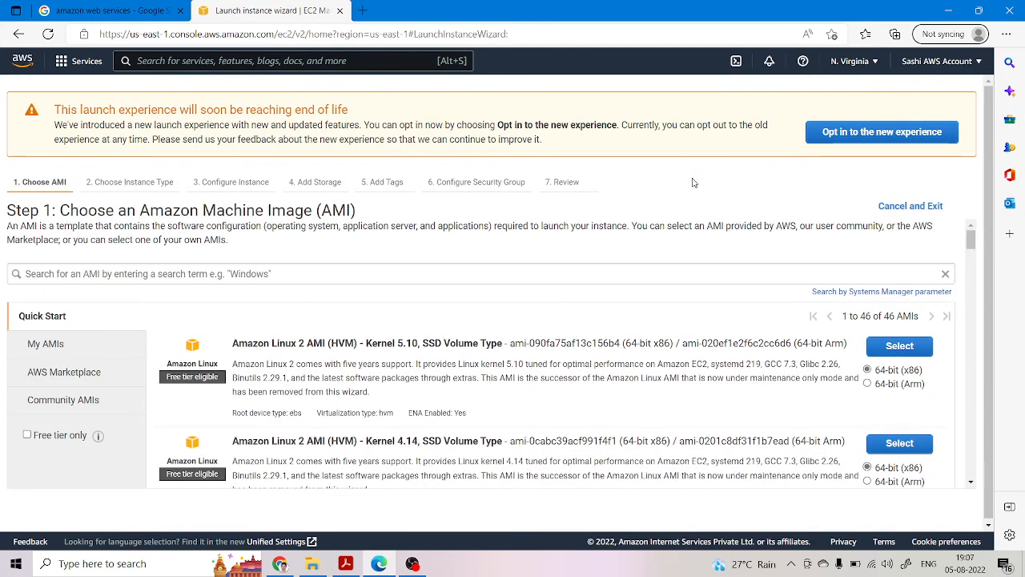
left_click(18, 35)
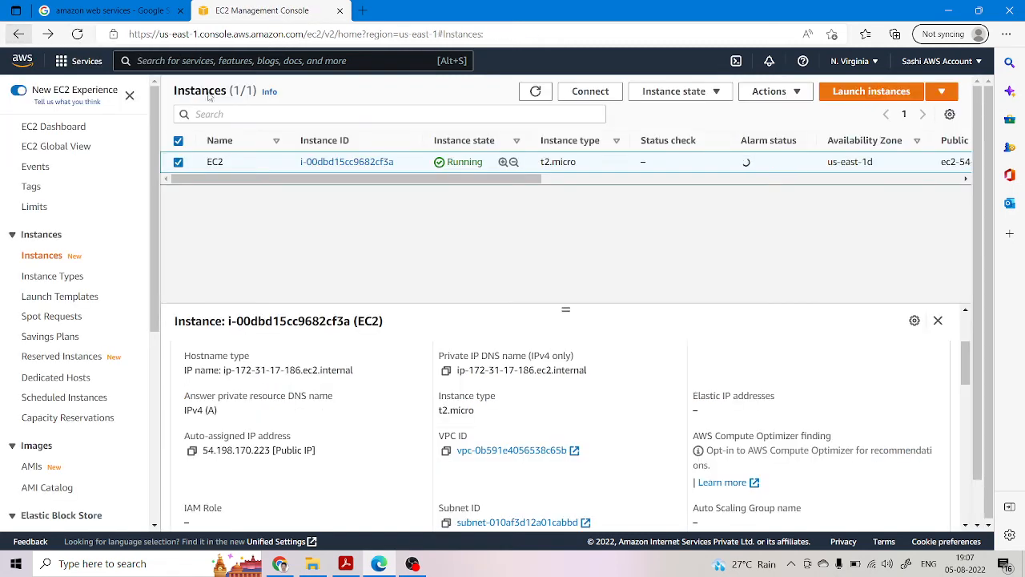
left_click(699, 94)
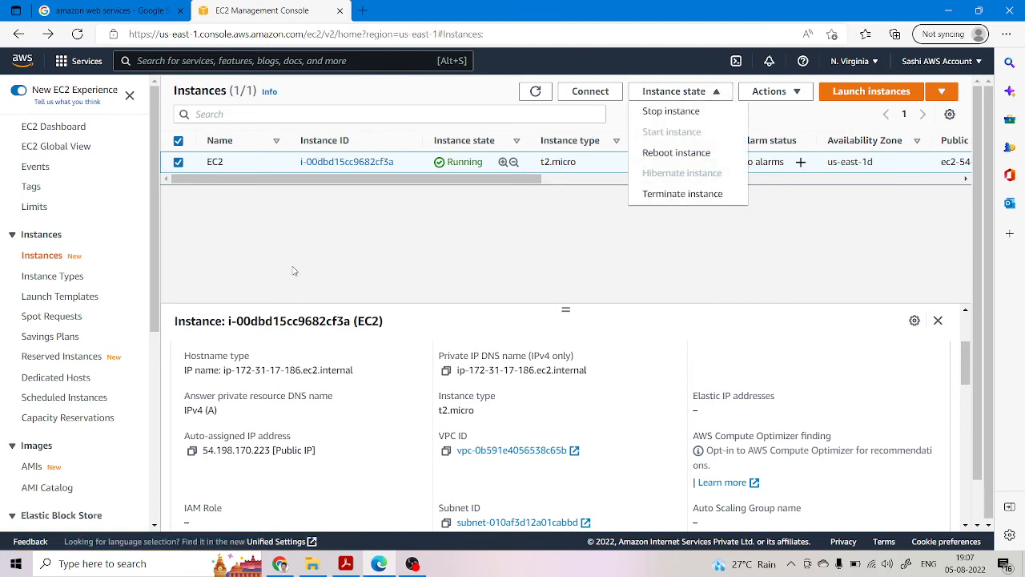
left_click(296, 272)
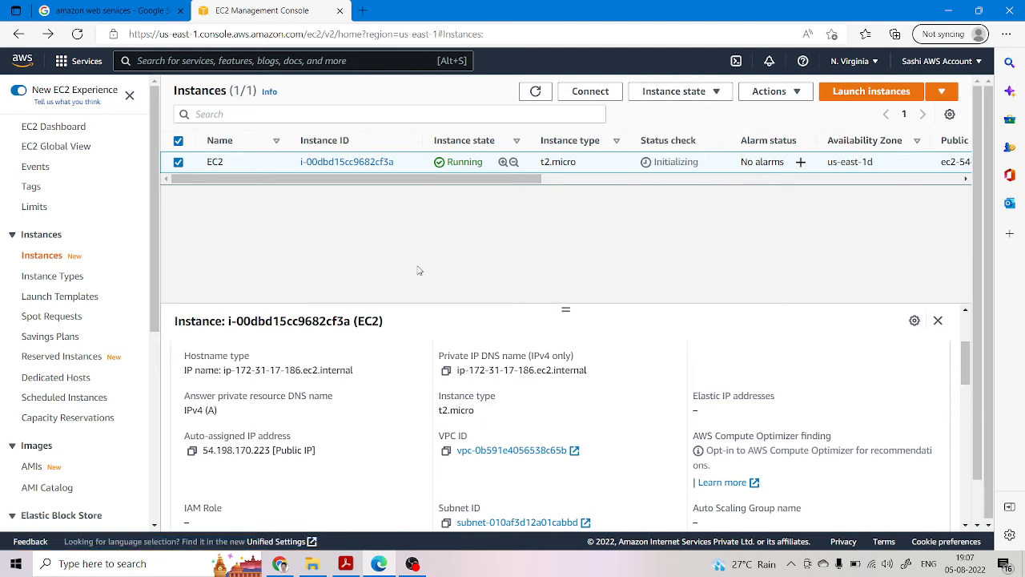
- Open the EC2 instance's details page and examine its security, networking, storage and status check information
left_click(353, 164)
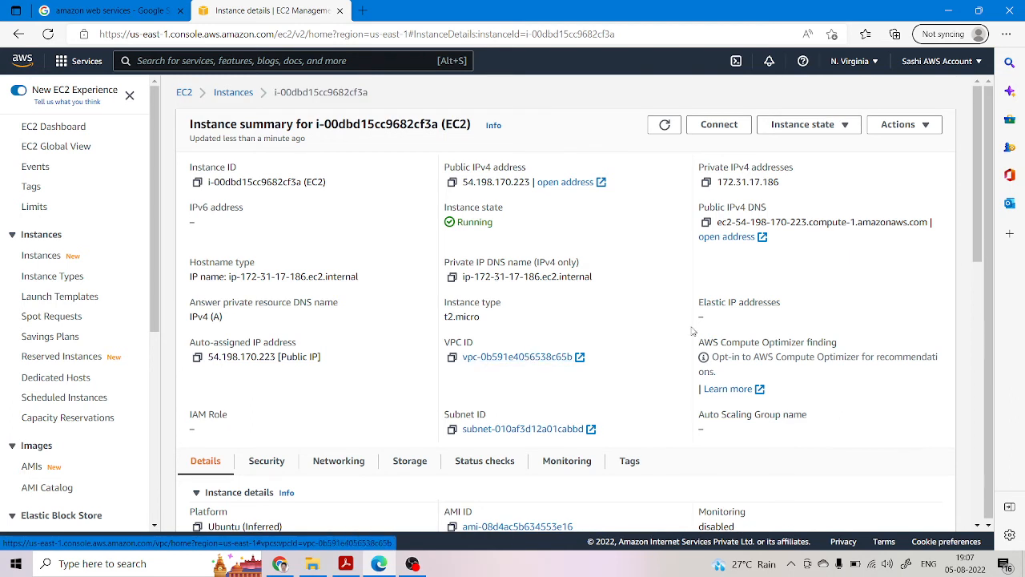
scroll(980, 205, "down", 3)
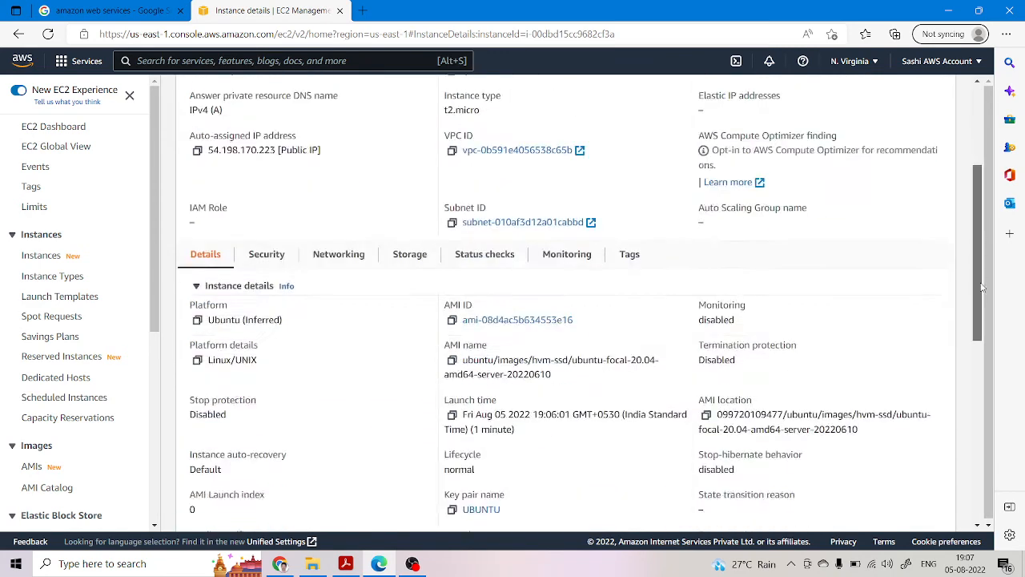
left_click(260, 194)
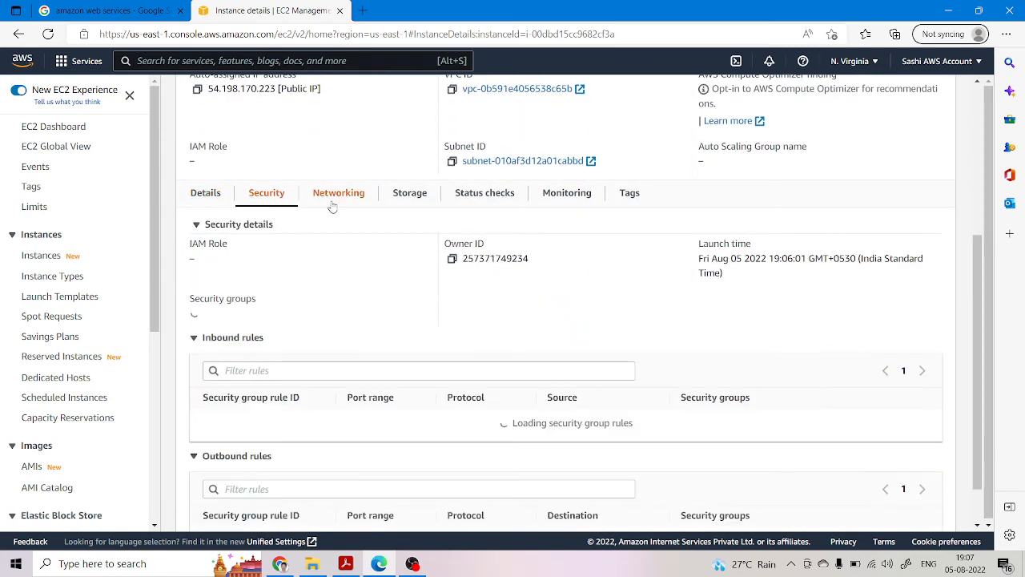
left_click(344, 198)
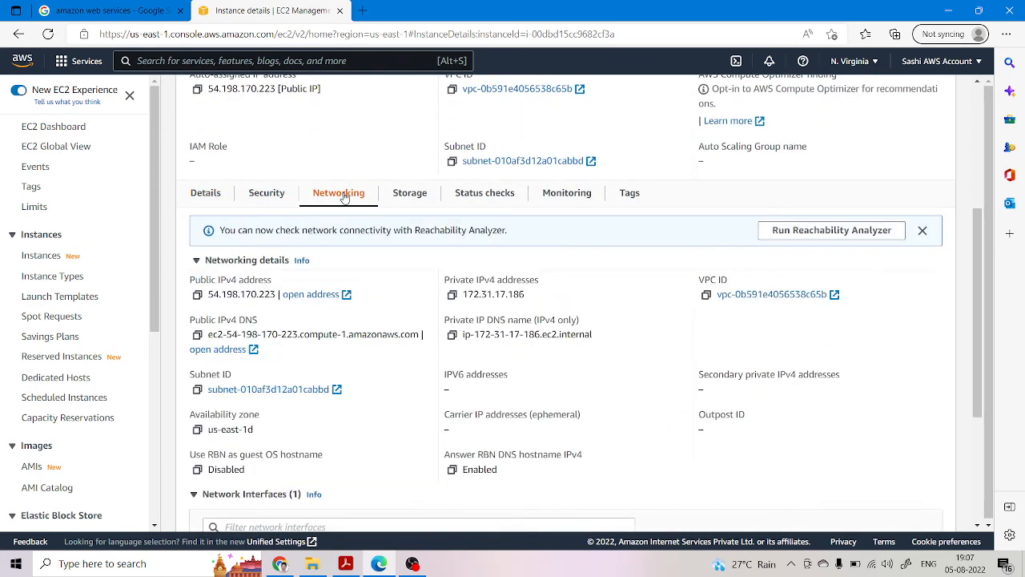
left_click(429, 200)
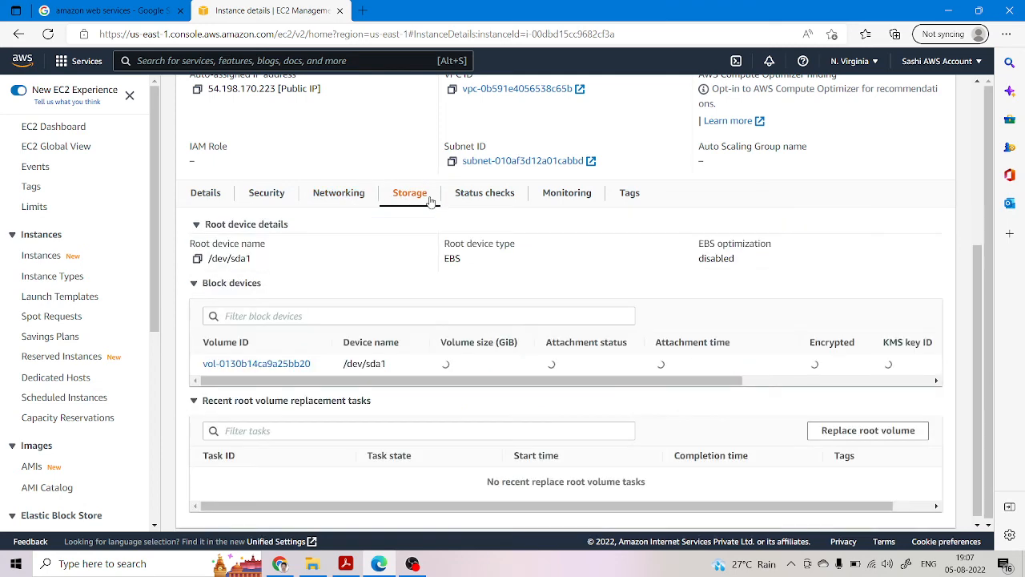
left_click(480, 198)
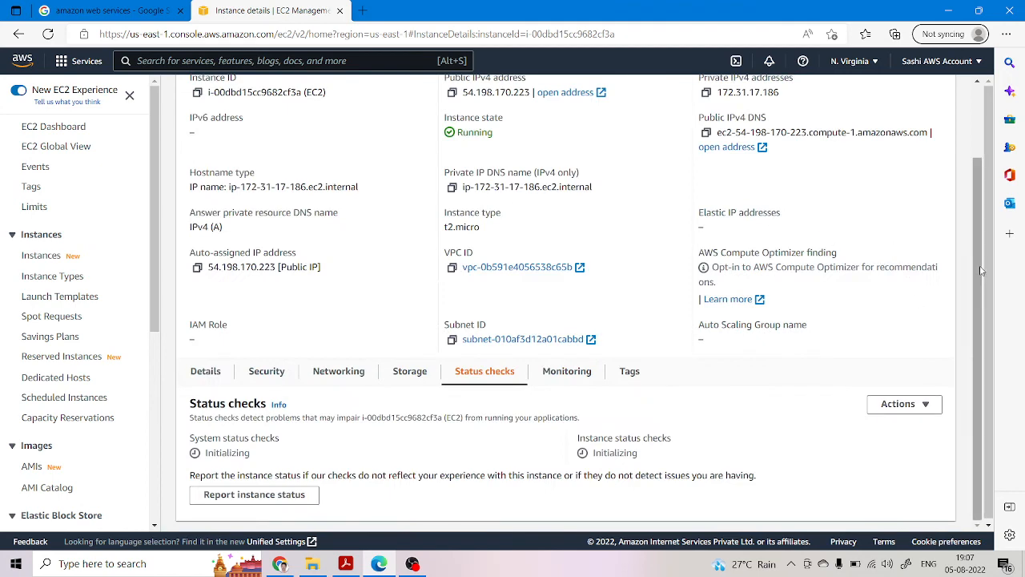
scroll(981, 271, "up", 2)
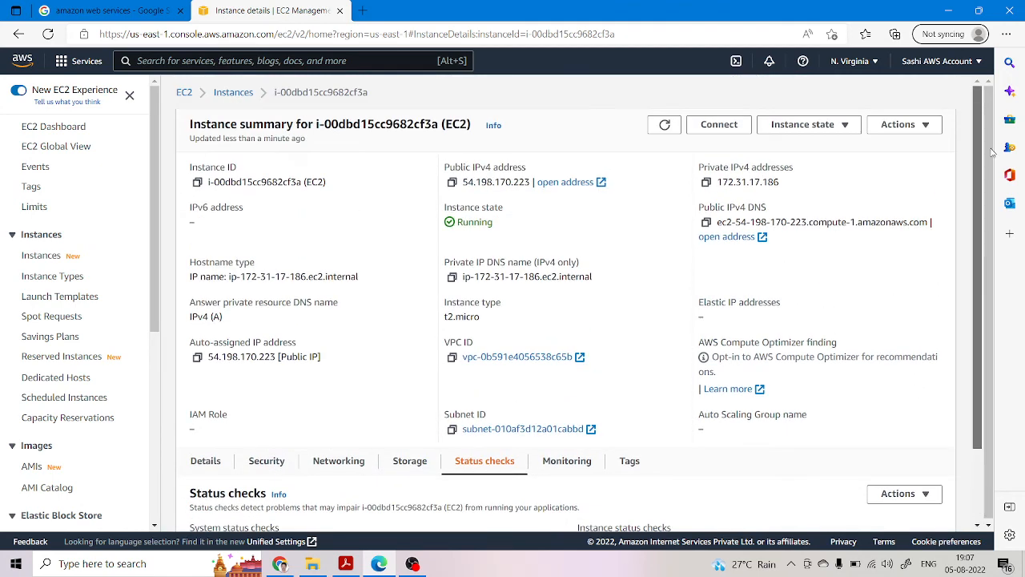
- Return to the EC2 dashboard's running instances and connect to the EC2 instance's terminal through EC2 Instance Connect as user ubuntu
left_click(189, 95)
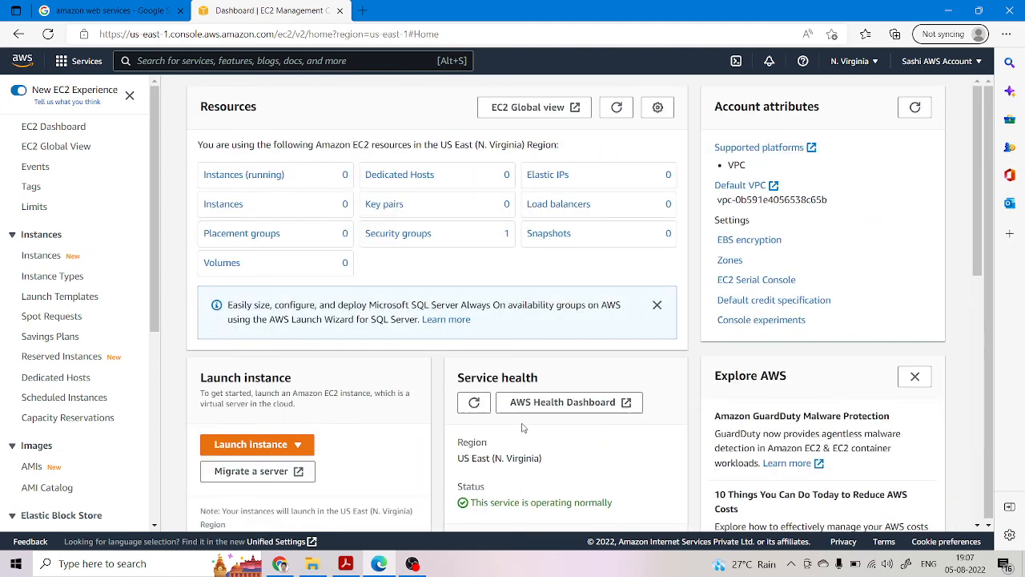
left_click(230, 180)
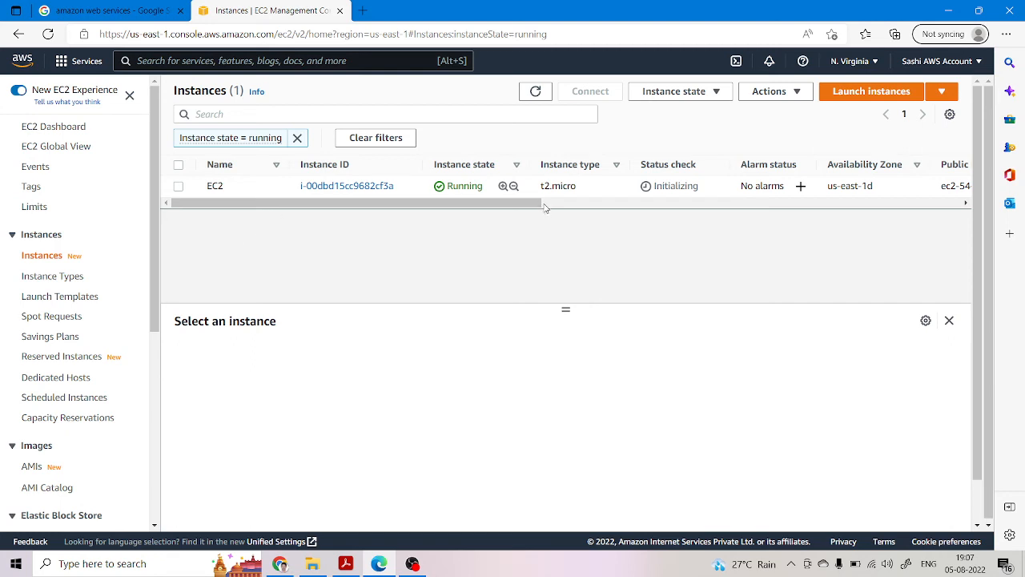
left_click(179, 186)
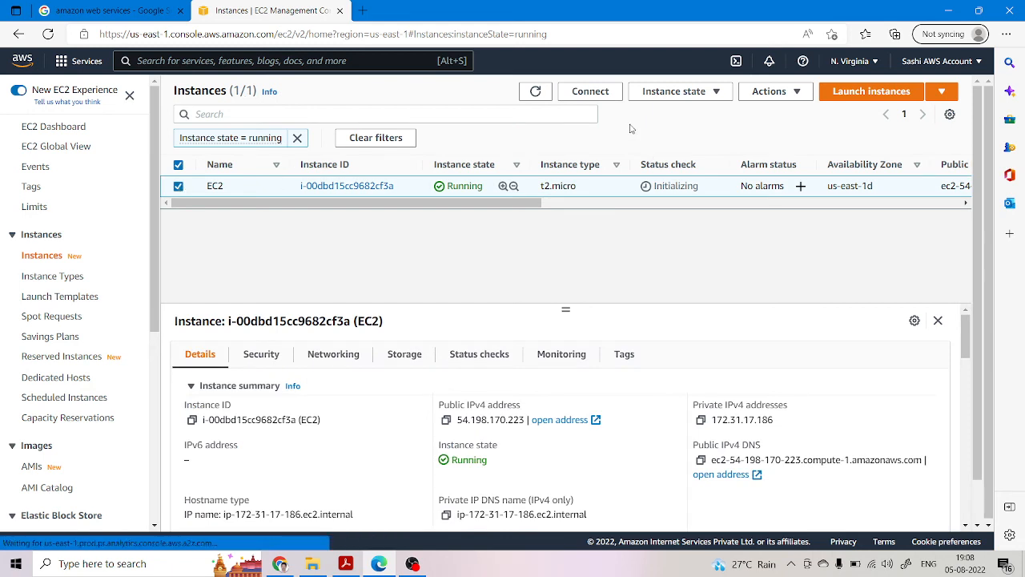
left_click(590, 91)
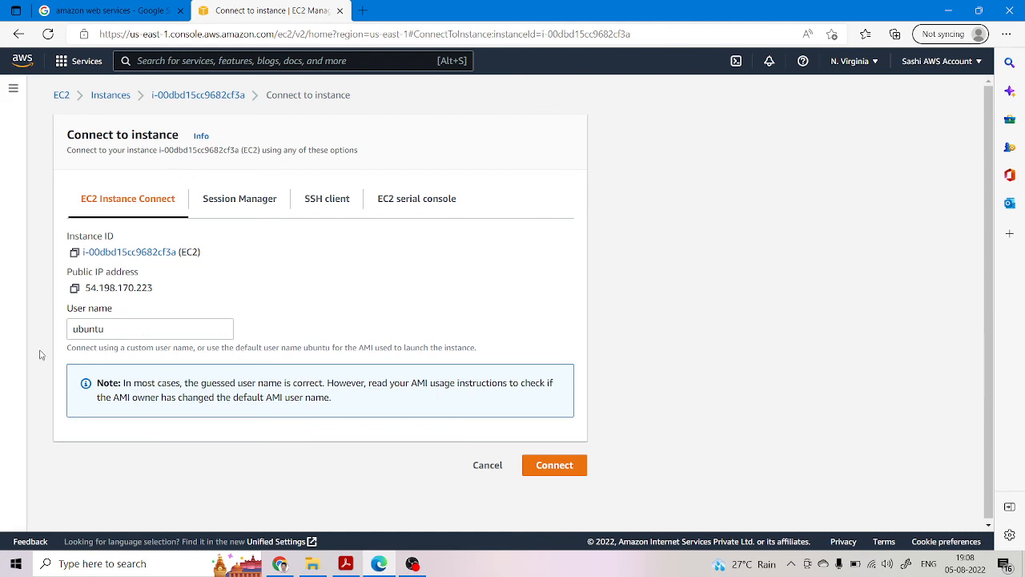
left_click(552, 467)
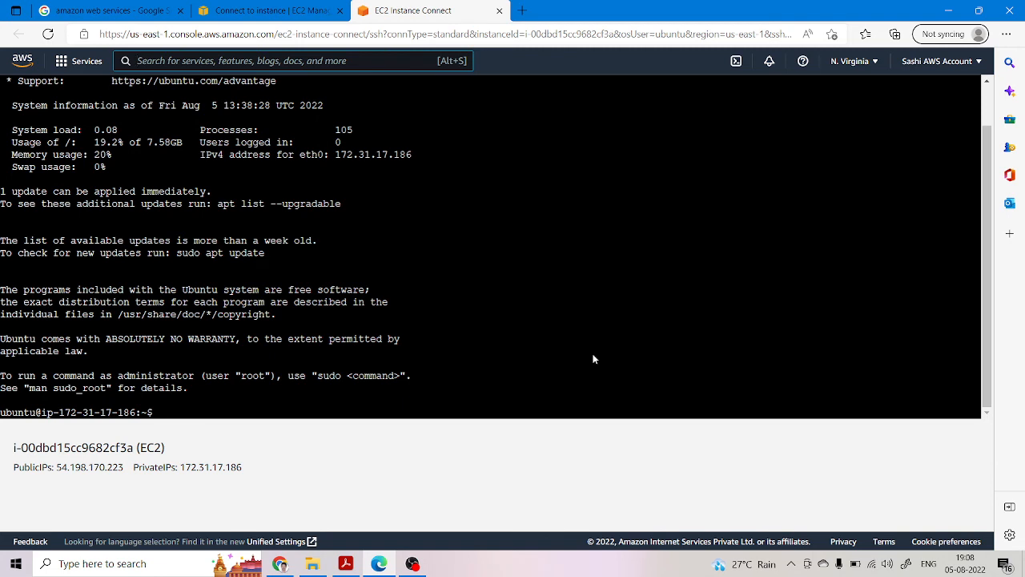
left_click(159, 412)
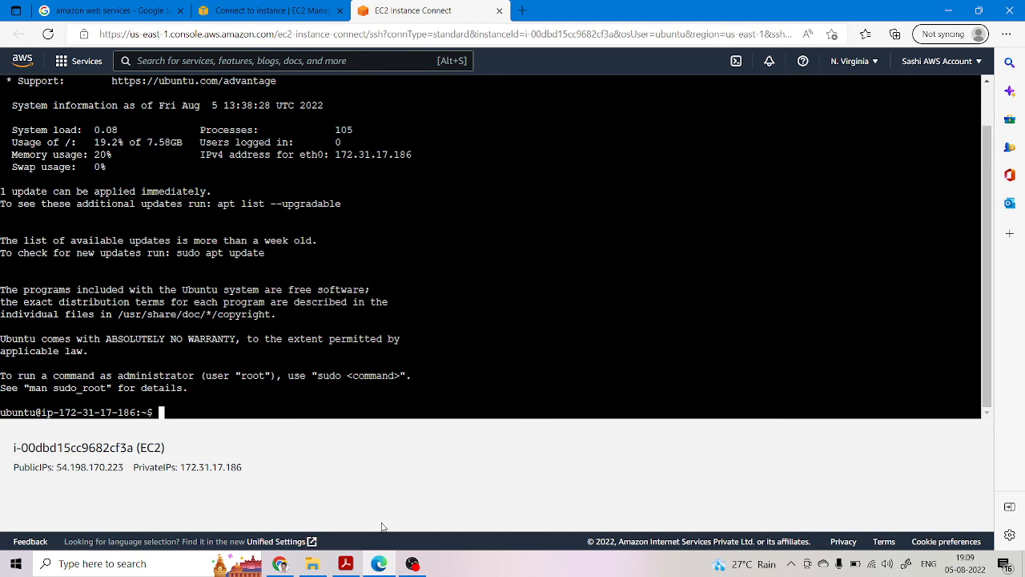
left_click(413, 563)
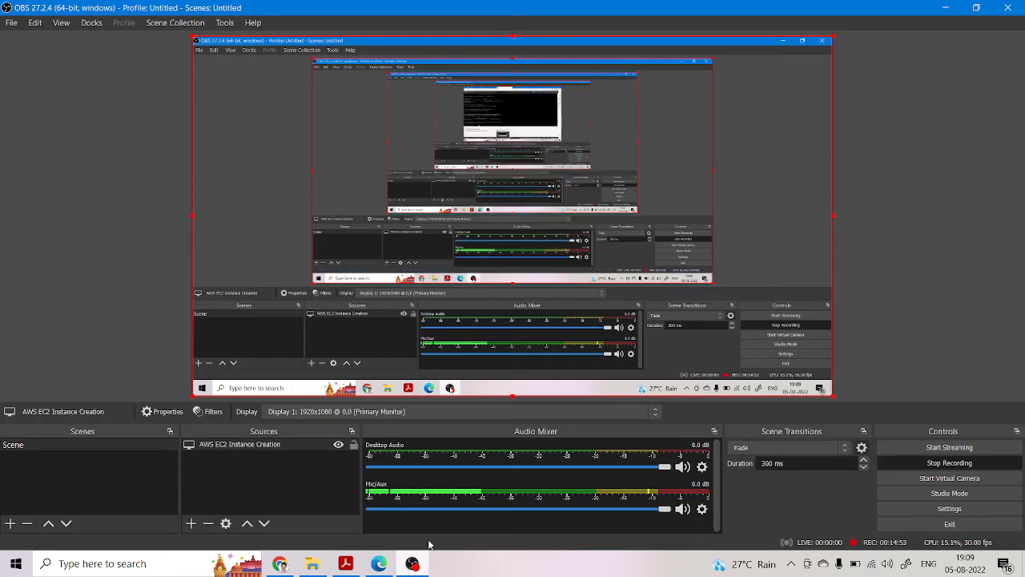